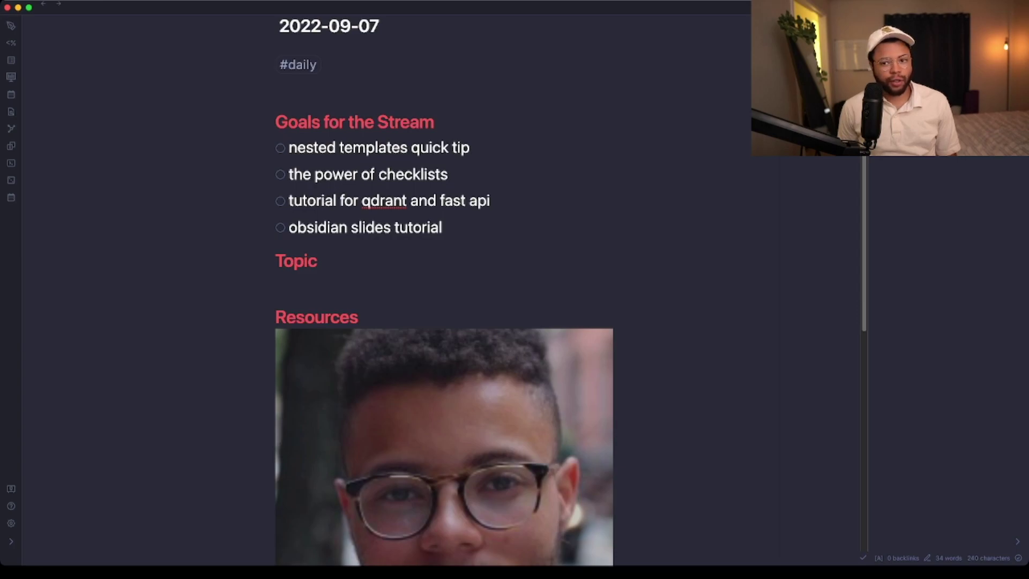
# Step: Delete the pasted image under the Resources heading of the 2022-09-07 daily note
pyautogui.click(373, 317)
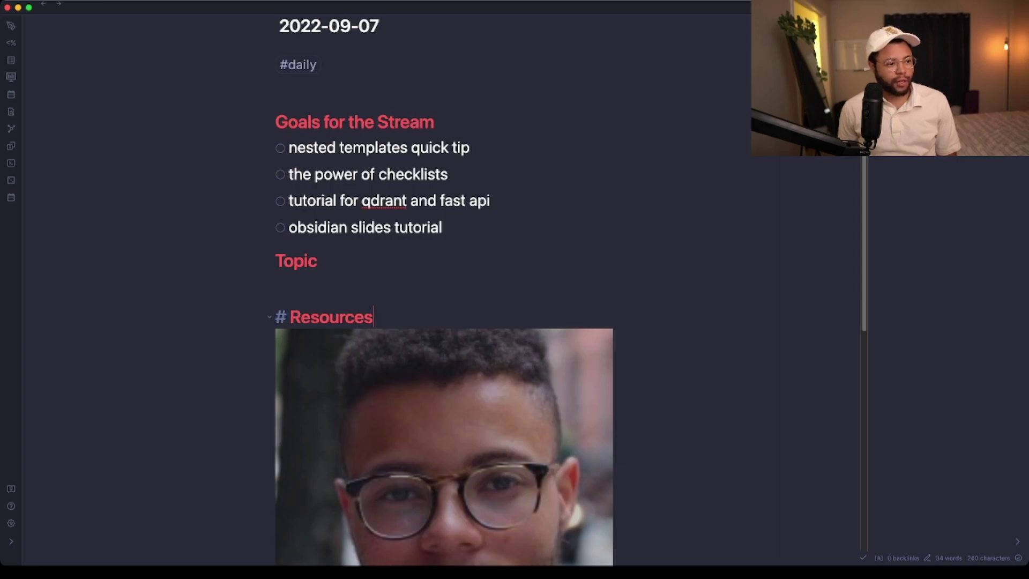
pyautogui.click(341, 341)
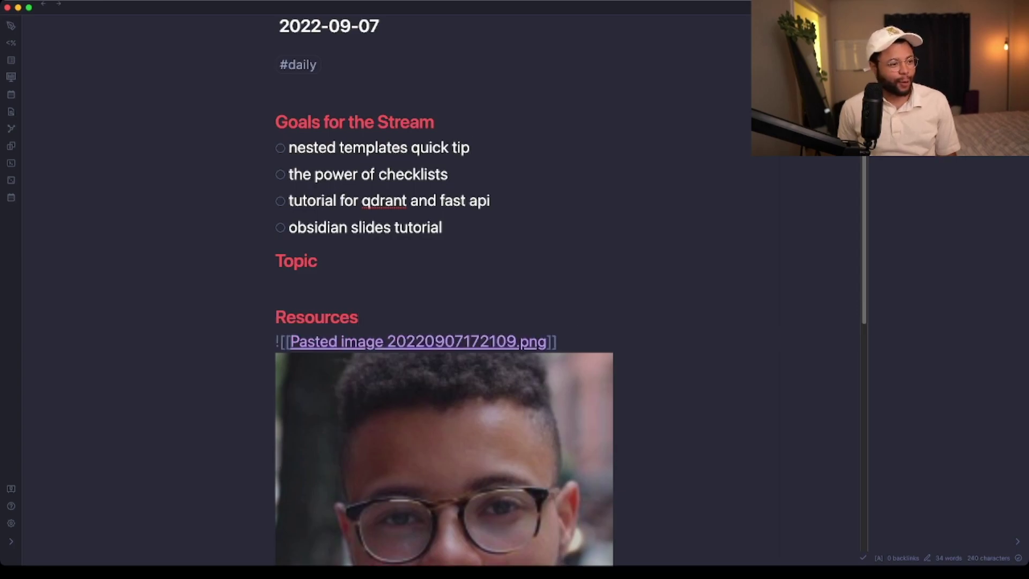
pyautogui.press('super+BackSpace')
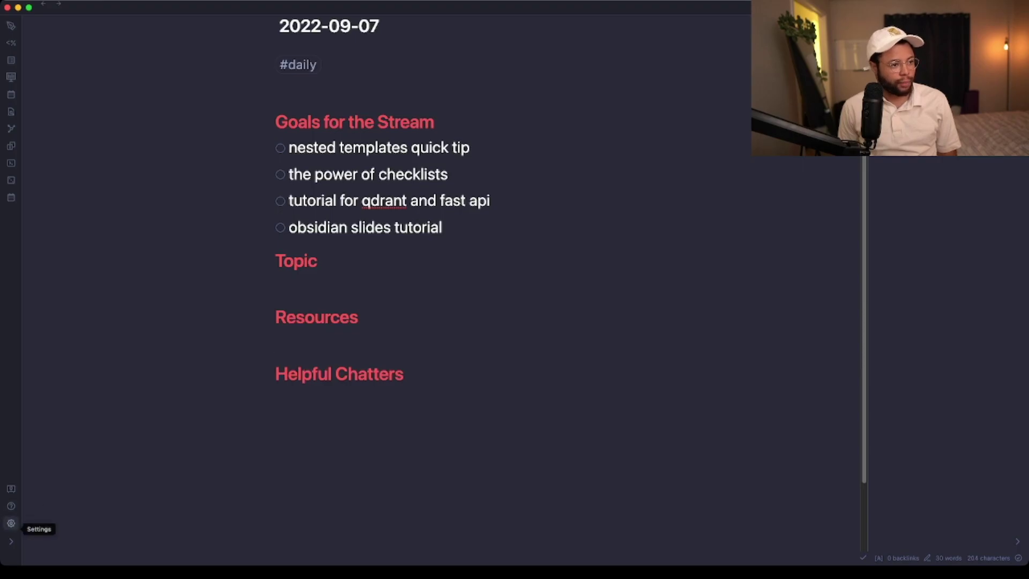
# Step: Review the Templater plugin settings, including the template folder location, folder templates, startup templates and user script functions
pyautogui.click(11, 523)
pyautogui.scroll(-3, 301, 329)
pyautogui.click(301, 458)
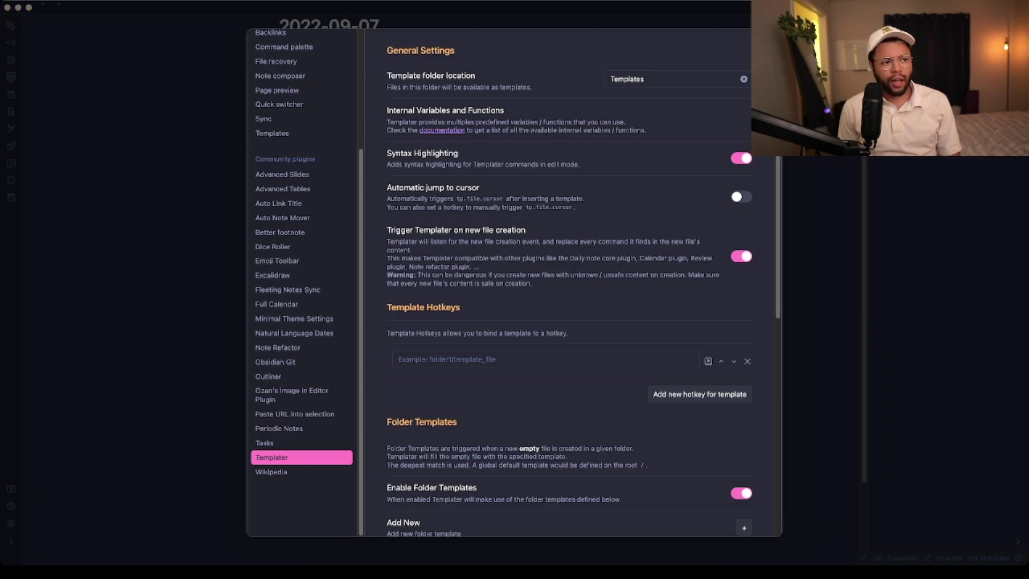
pyautogui.scroll(-3, 568, 284)
pyautogui.scroll(2, 569, 284)
pyautogui.scroll(-4, 569, 284)
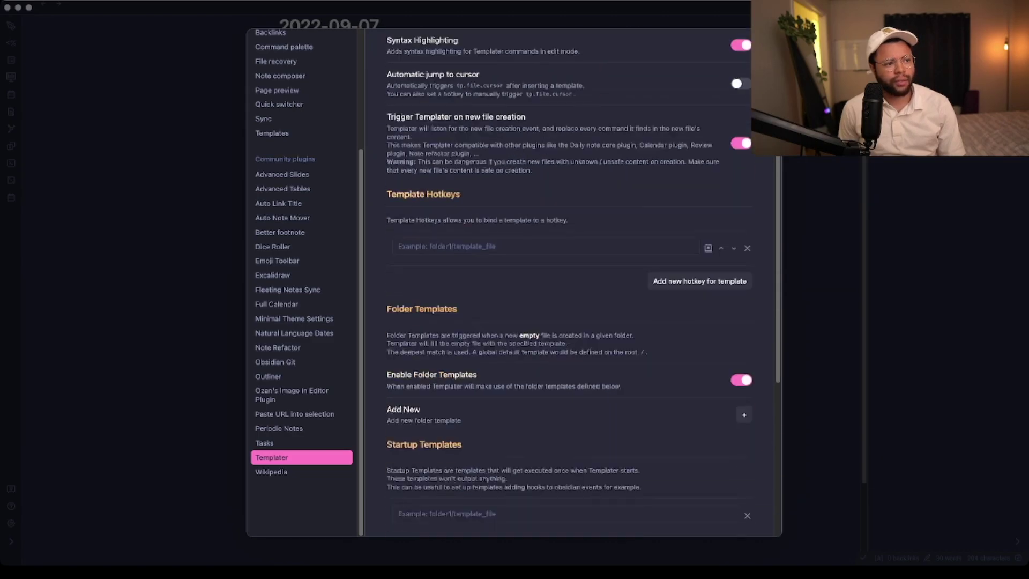
pyautogui.scroll(4, 569, 284)
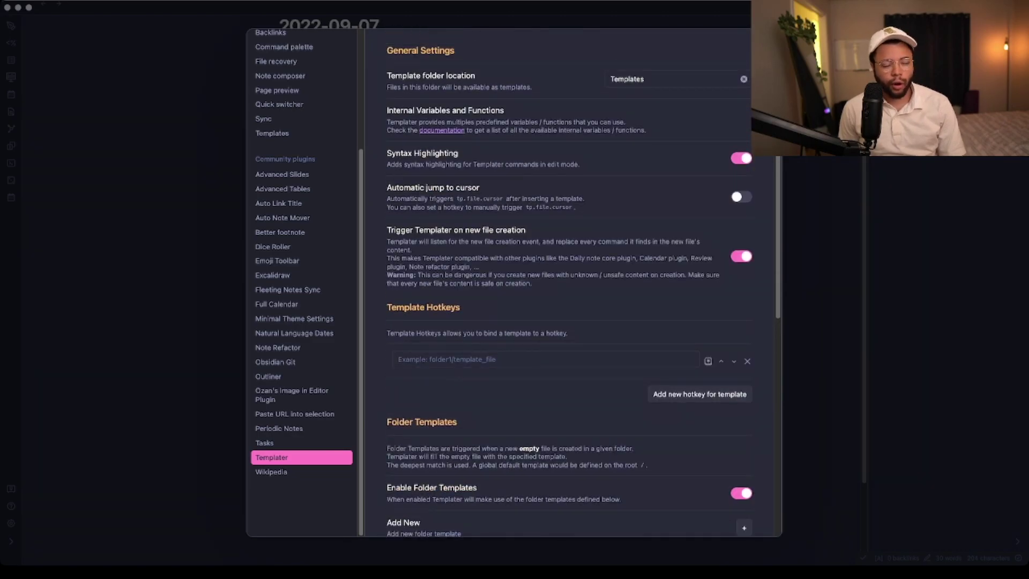
pyautogui.scroll(-10, 568, 284)
pyautogui.scroll(10, 568, 284)
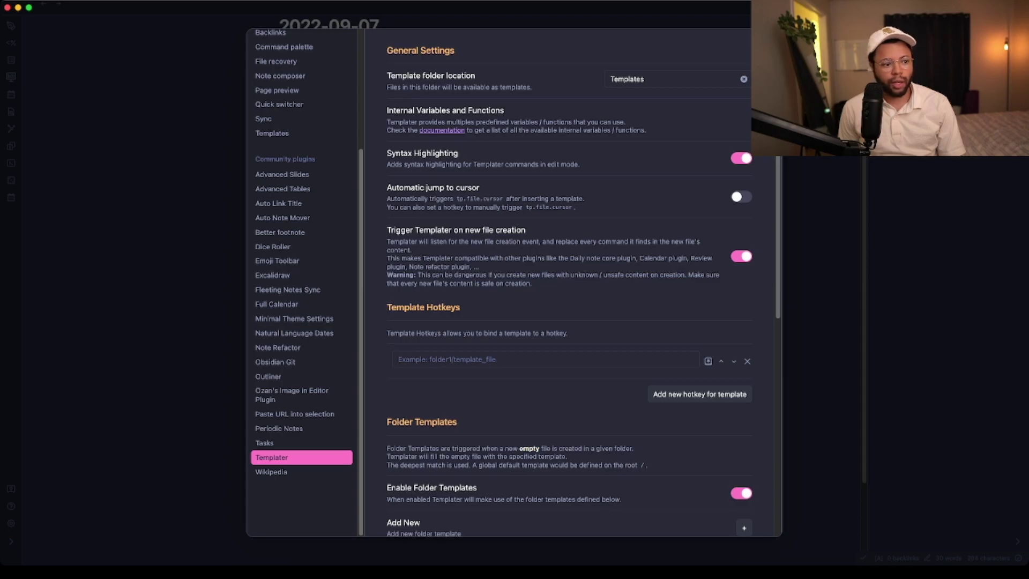
pyautogui.scroll(-7, 569, 284)
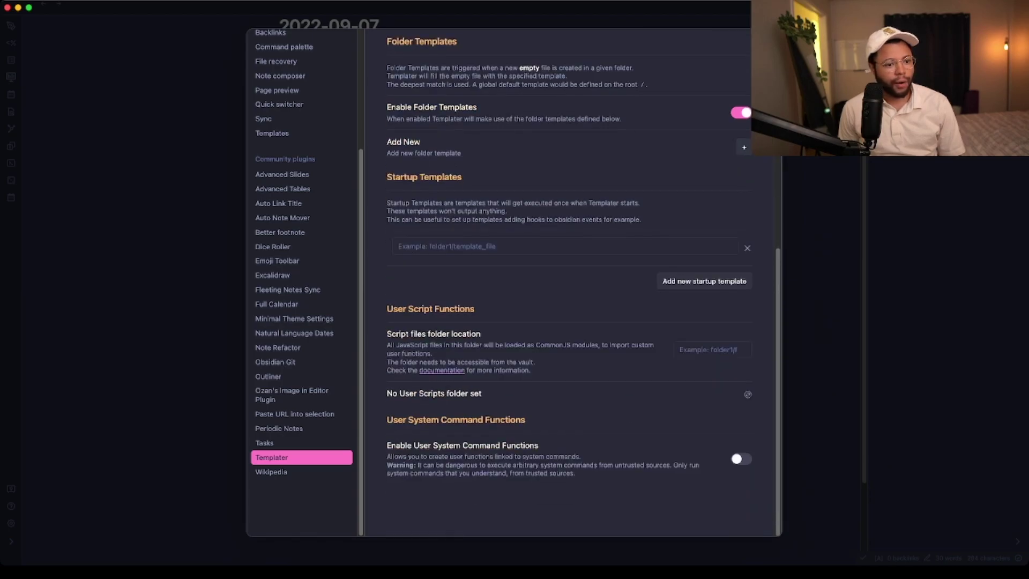
pyautogui.press('Escape')
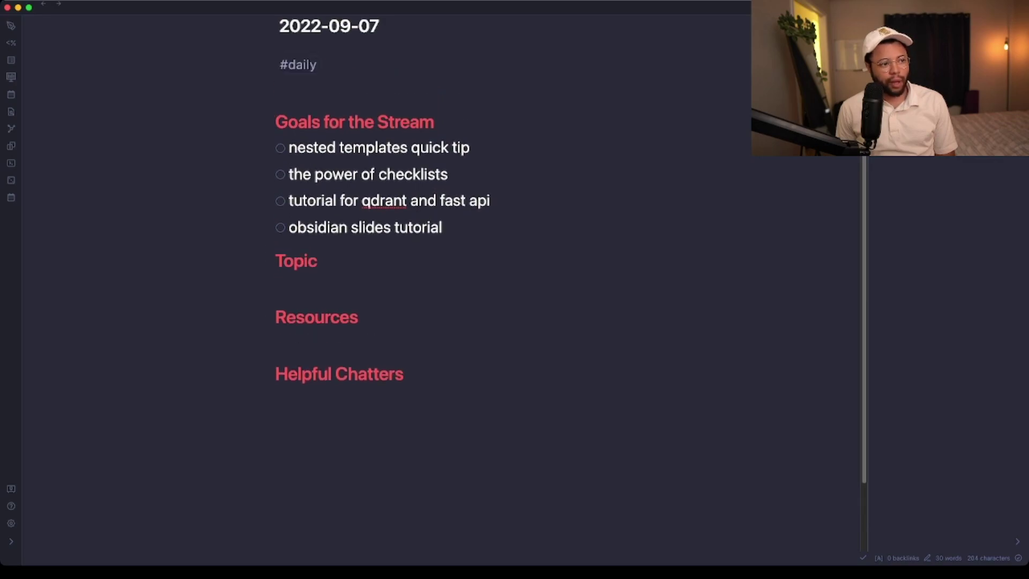
pyautogui.tripleClick(435, 175)
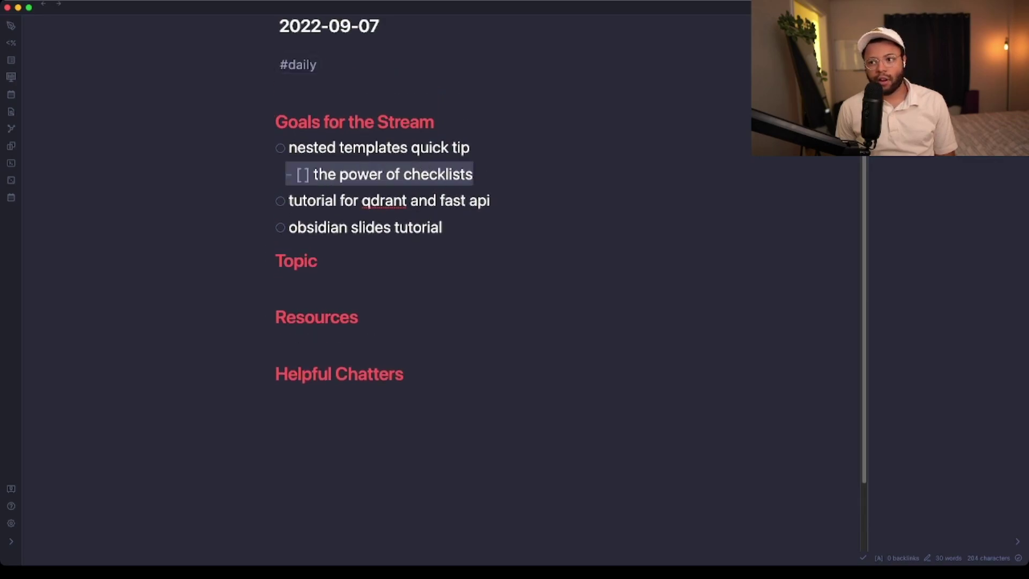
pyautogui.click(436, 174)
pyautogui.press('super+Right')
pyautogui.hotkey('shift', 'alt', 'Left')
pyautogui.hotkey('shift', 'alt', 'Left')
pyautogui.hotkey('shift', 'alt', 'Left')
pyautogui.hotkey('shift', 'alt', 'Left')
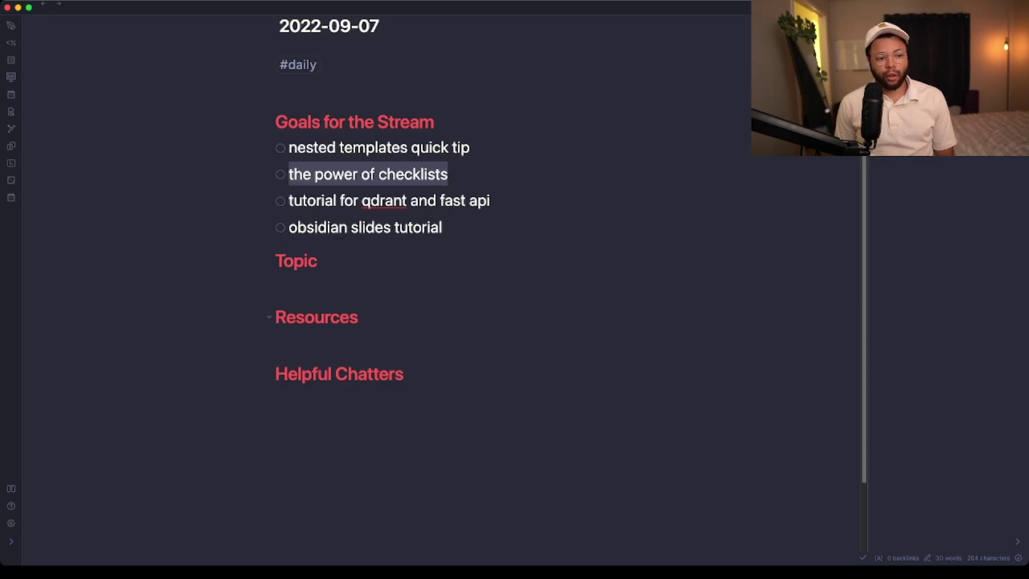
pyautogui.click(277, 284)
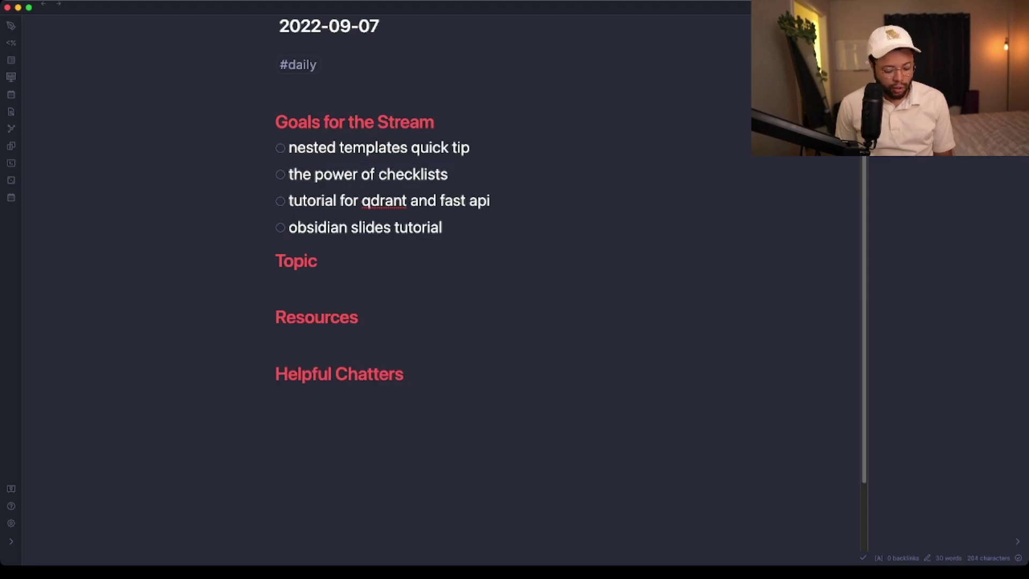
pyautogui.scroll(-2, 376, 268)
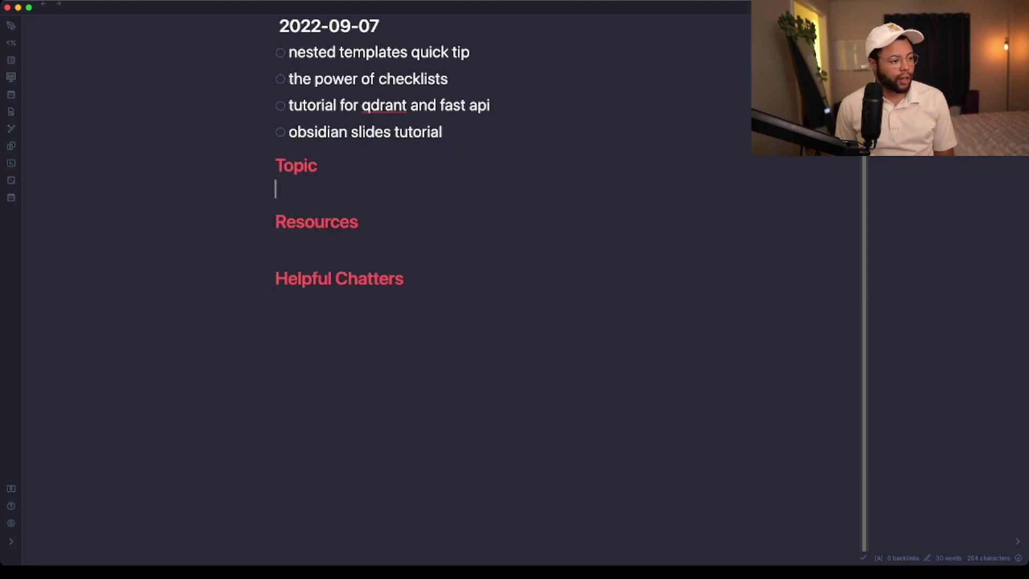
# Step: Create a new note named "test template list" in the Templates folder
pyautogui.click(11, 542)
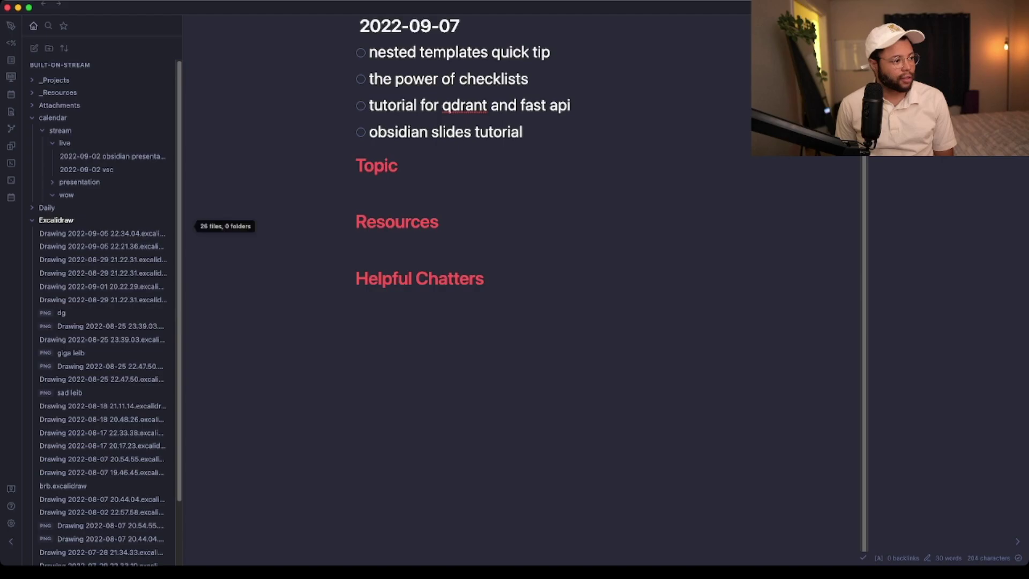
pyautogui.click(56, 219)
pyautogui.click(55, 245)
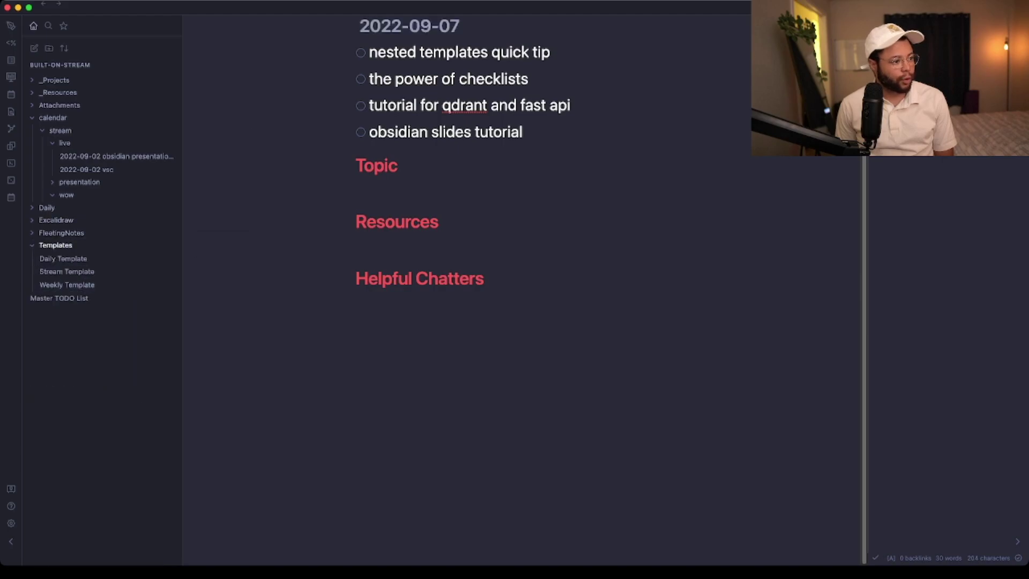
pyautogui.rightClick(61, 246)
pyautogui.click(103, 258)
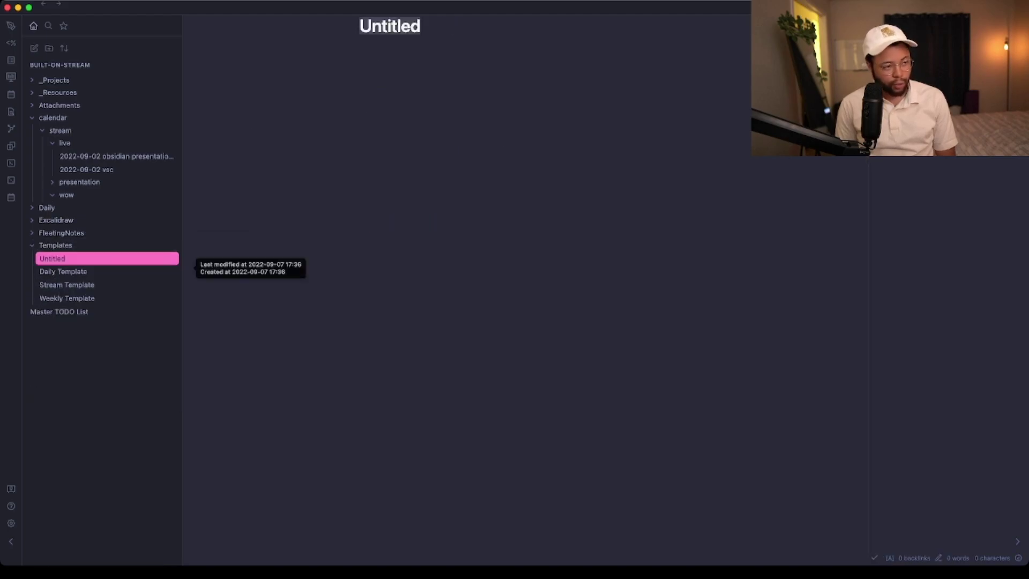
pyautogui.write('test template list')
pyautogui.press('Return')
# Step: Create a second note named "test template list wrapper" in the Templates folder
pyautogui.rightClick(104, 248)
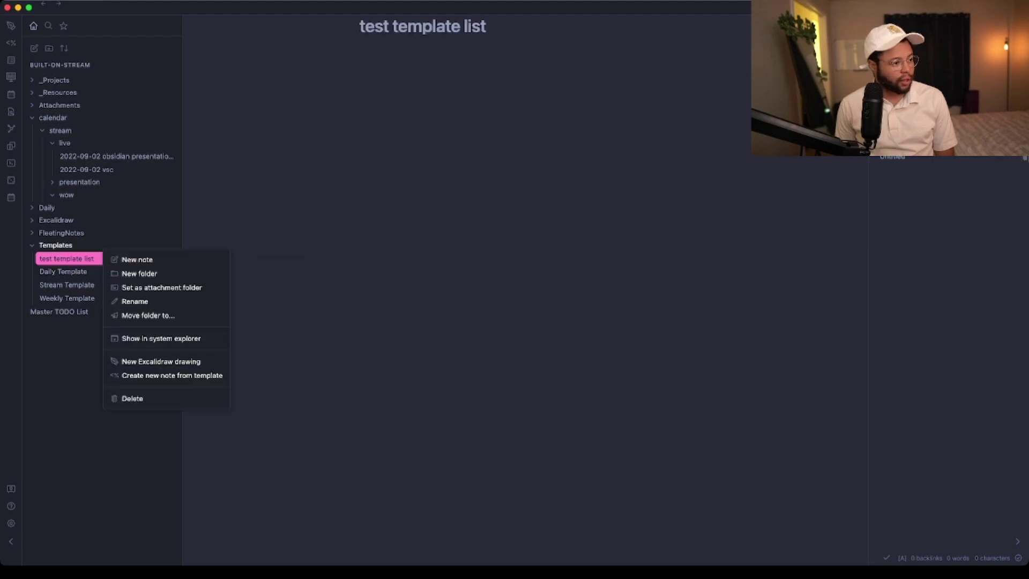
pyautogui.click(137, 259)
pyautogui.write('test t')
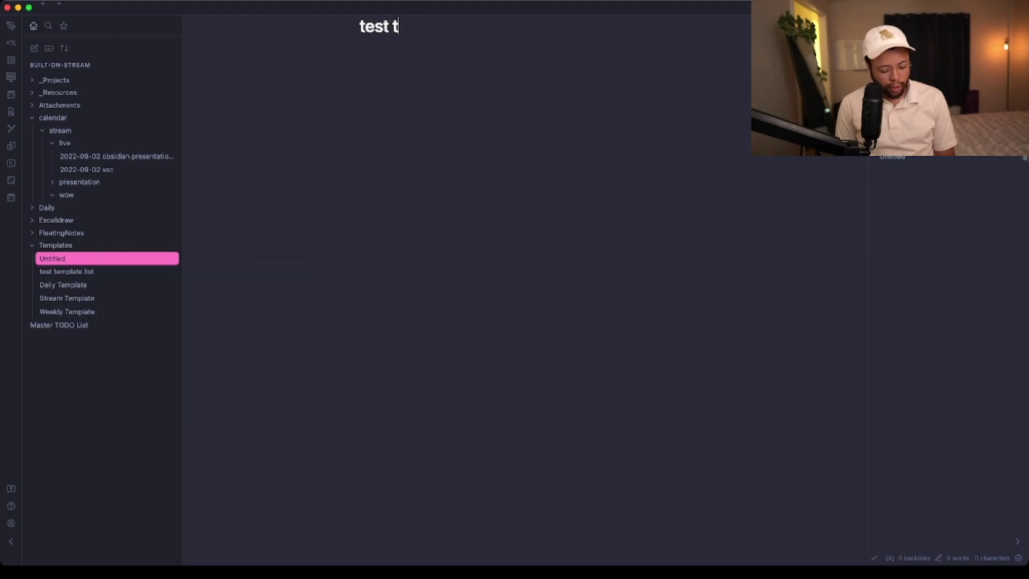
pyautogui.write('emplate list wrapper')
pyautogui.press('Return')
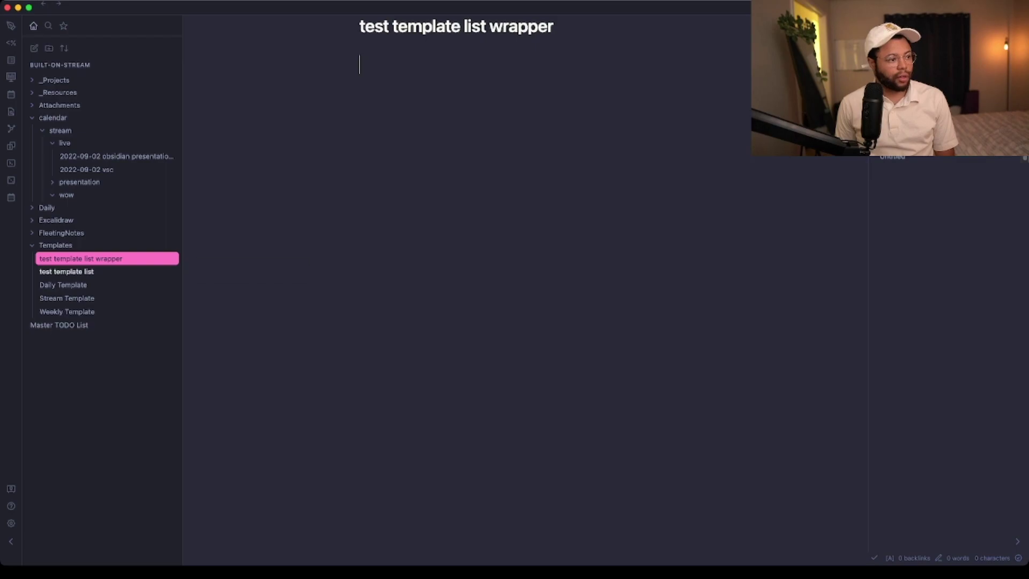
# Step: Start a checklist in the "test template list" note with the unchecked items 1, 2 and 3
pyautogui.click(107, 271)
pyautogui.write('-')
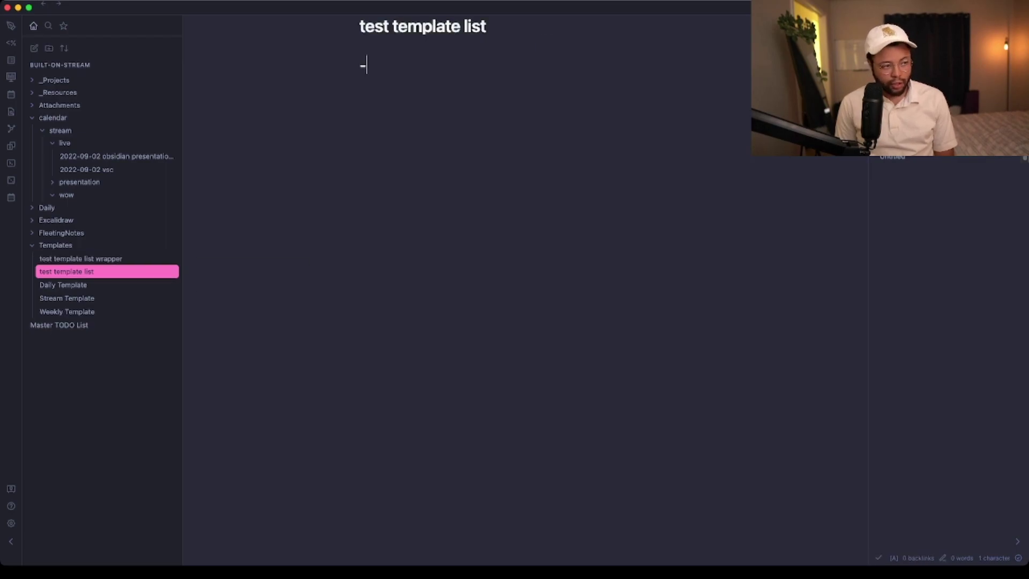
pyautogui.write(' [ ] 1')
pyautogui.press('Return')
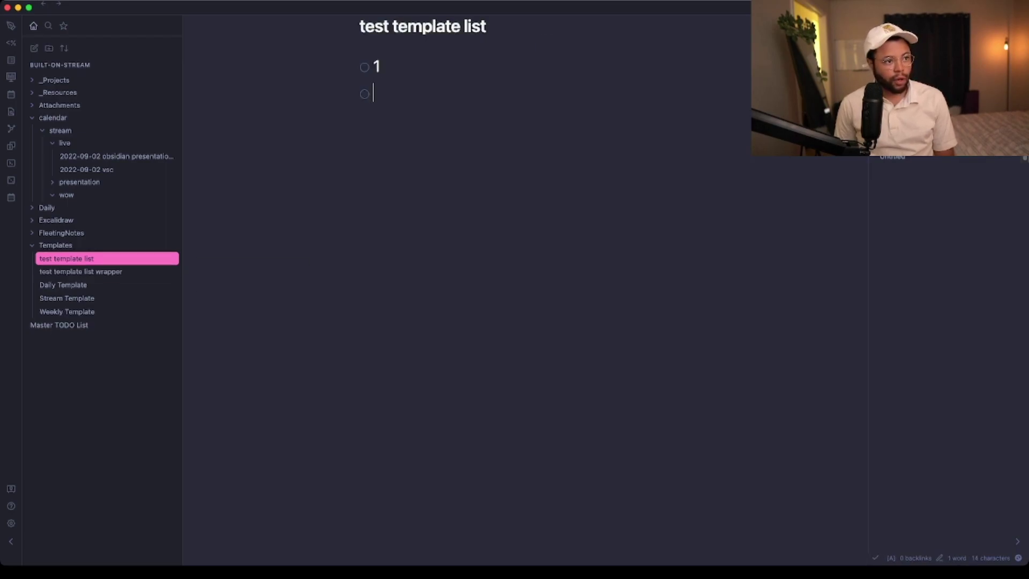
pyautogui.write('2')
pyautogui.press('Return')
pyautogui.write('3')
pyautogui.press('Return')
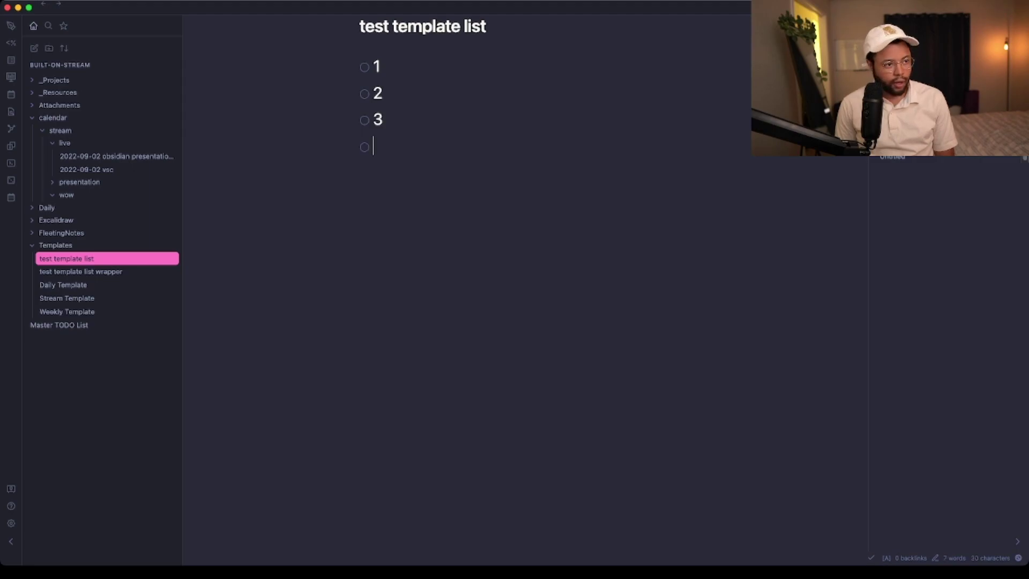
# Step: Add the unchecked items "its", "a", "me" and "mario" to the end of the checklist
pyautogui.write('its')
pyautogui.press('Return')
pyautogui.write('a')
pyautogui.press('Return')
pyautogui.write('me')
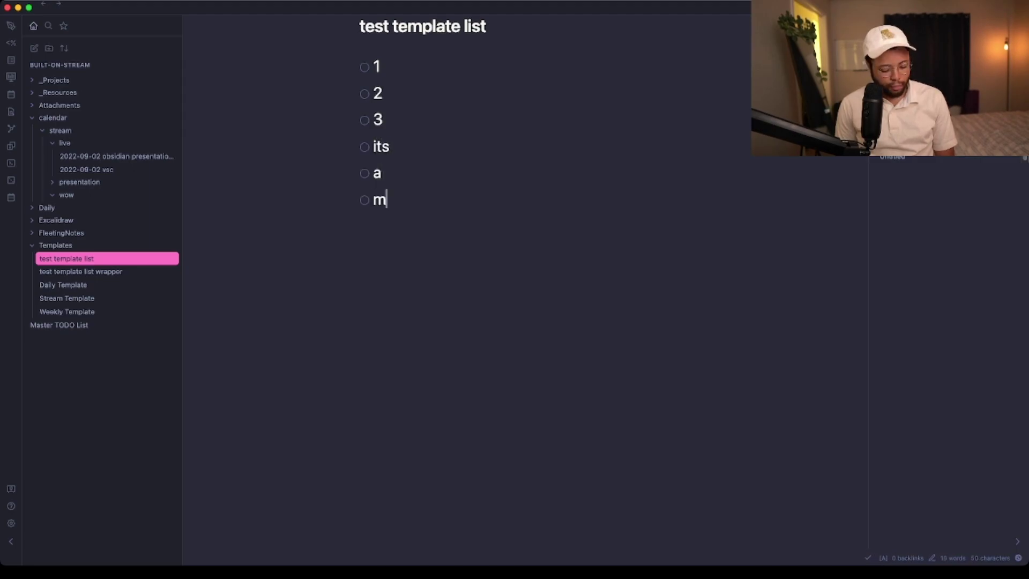
pyautogui.press('Return')
pyautogui.write('mario')
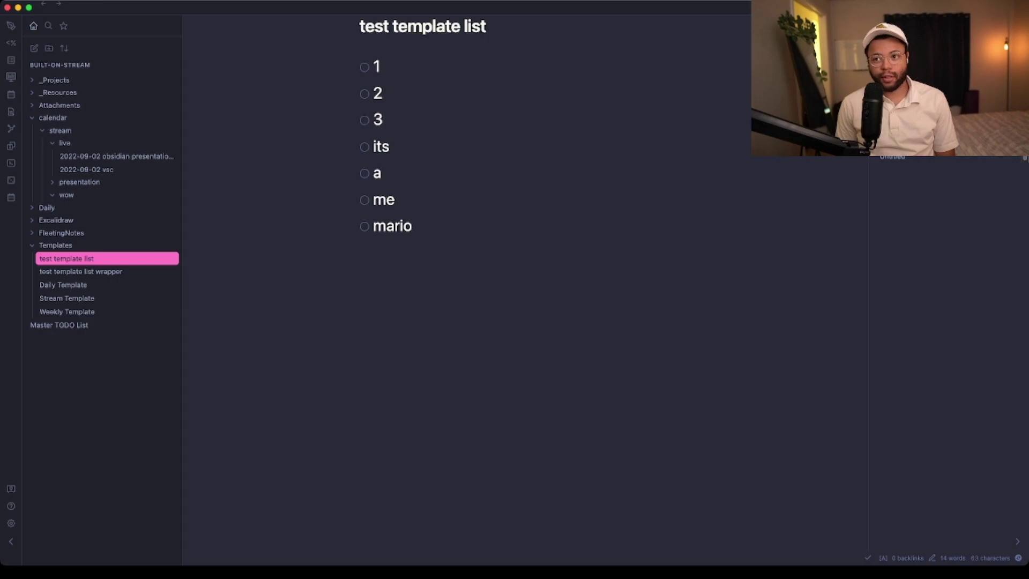
pyautogui.press('super+a')
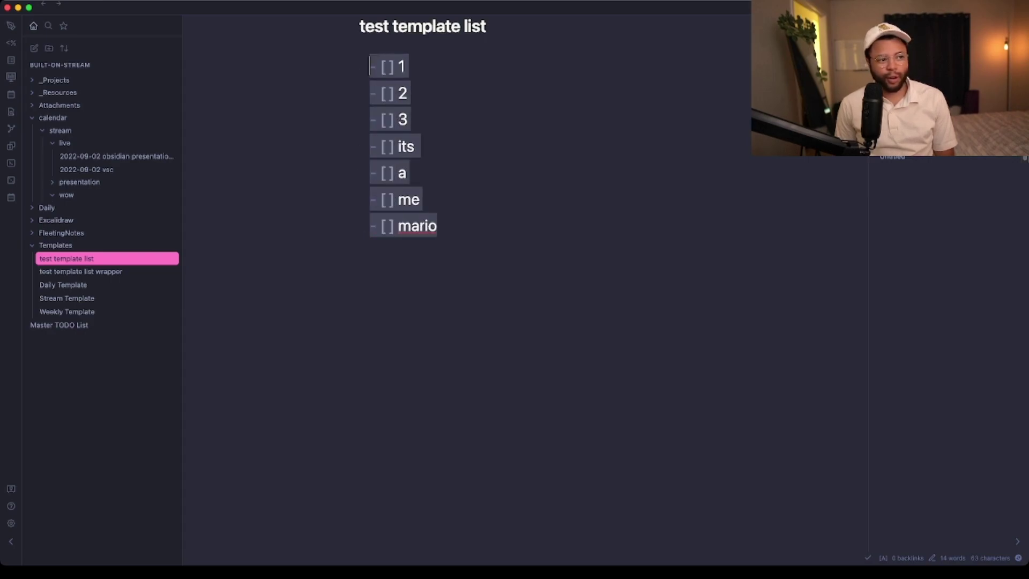
pyautogui.click(436, 226)
# Step: In the "test template list wrapper" note, enter the Templater command <% tp.file.include("[[test template list]]") %>
pyautogui.click(80, 271)
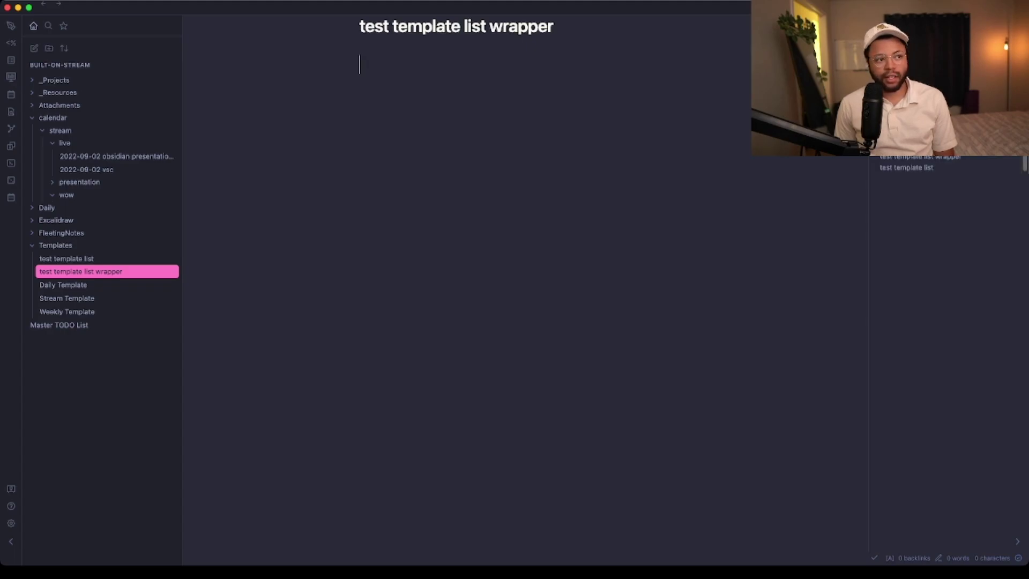
pyautogui.moveTo(365, 26); pyautogui.dragTo(490, 26)
pyautogui.click(360, 64)
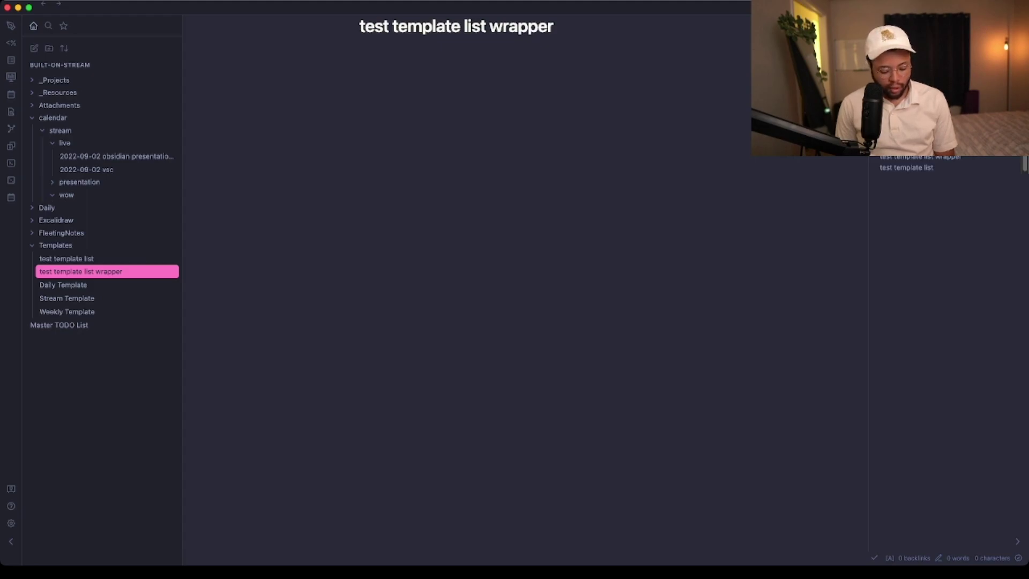
pyautogui.write('<')
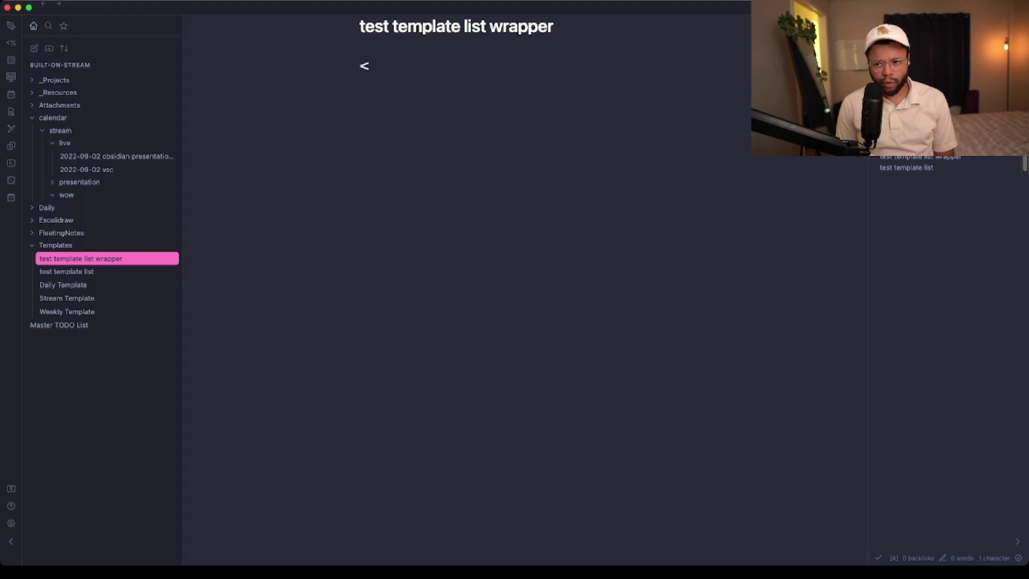
pyautogui.write('% tp')
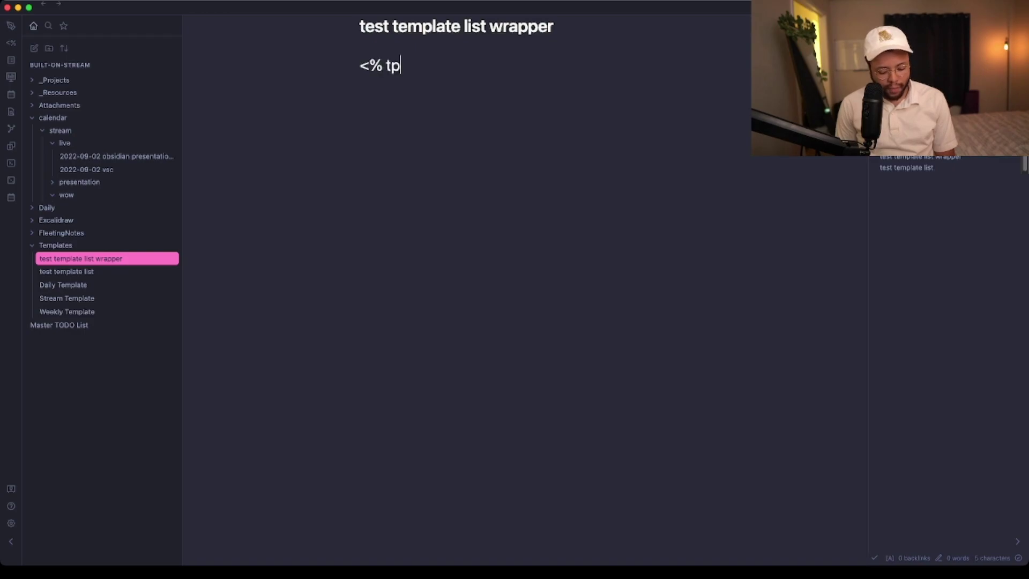
pyautogui.write('.file.in')
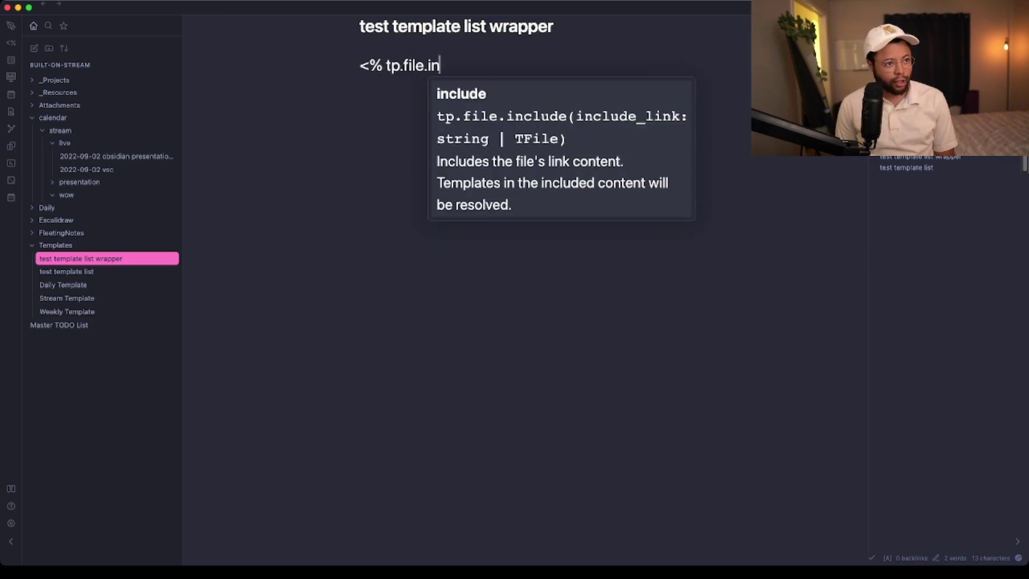
pyautogui.write('clude("')
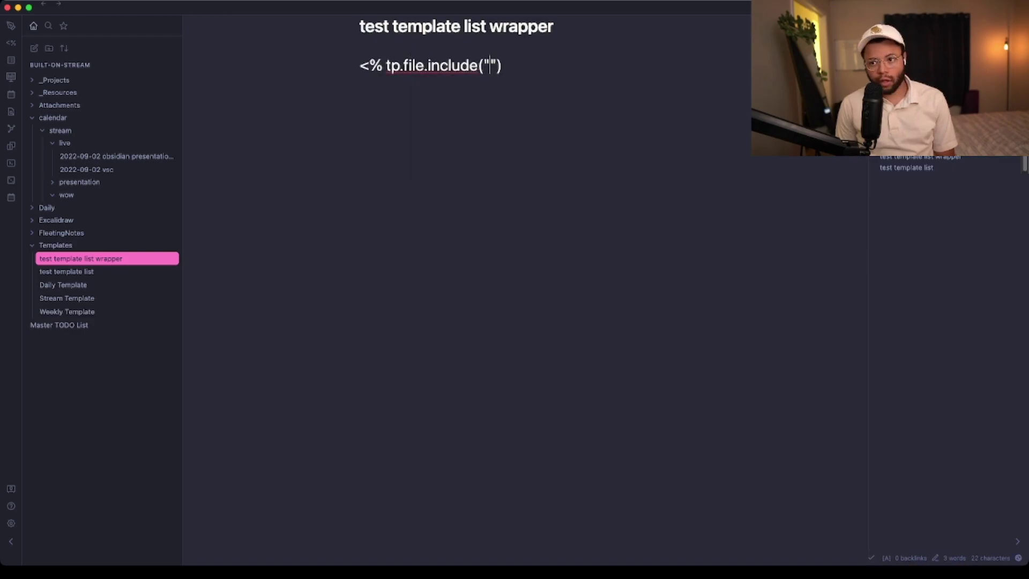
pyautogui.write('[[')
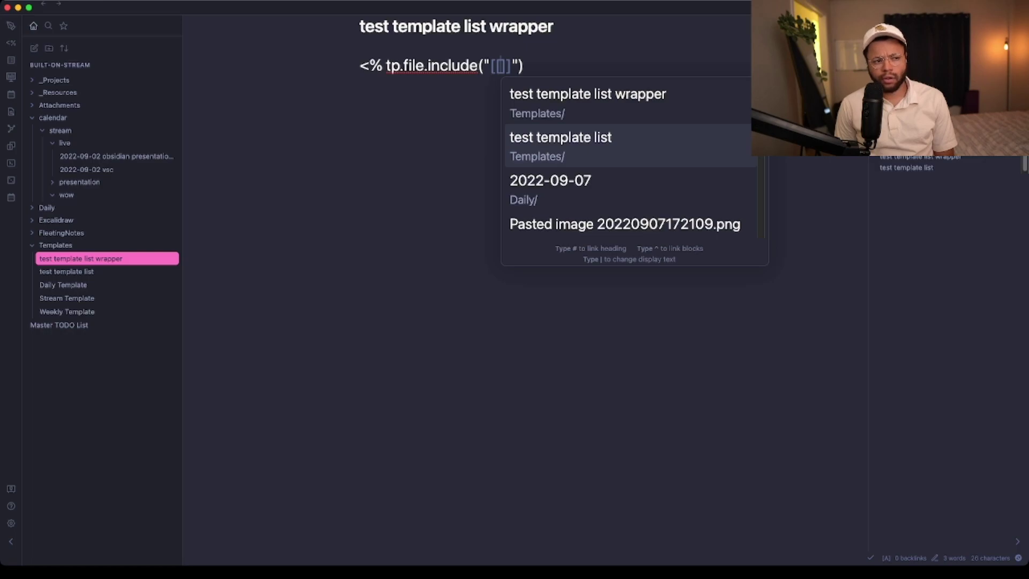
pyautogui.press('Return')
pyautogui.press('End')
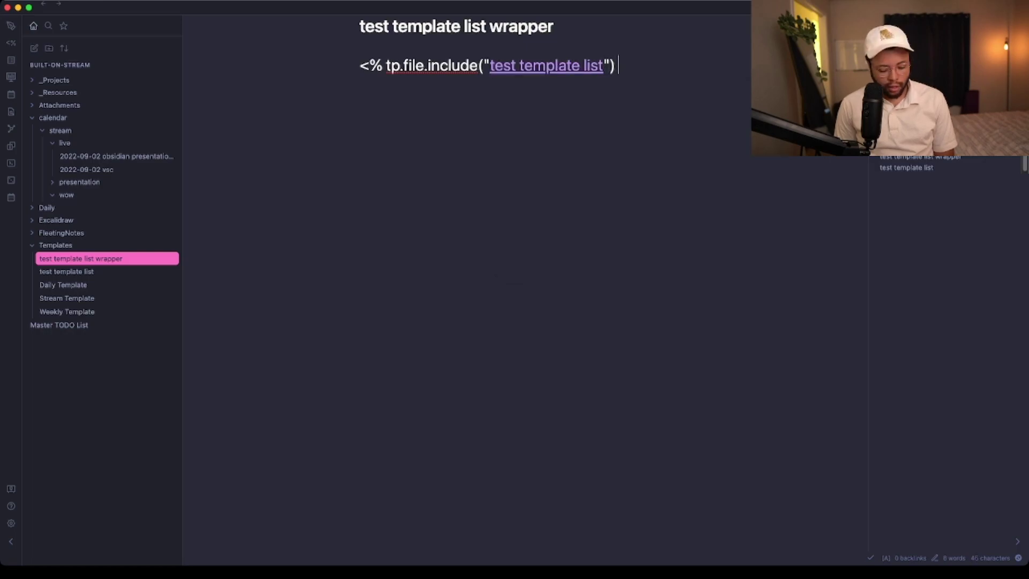
pyautogui.write('%>')
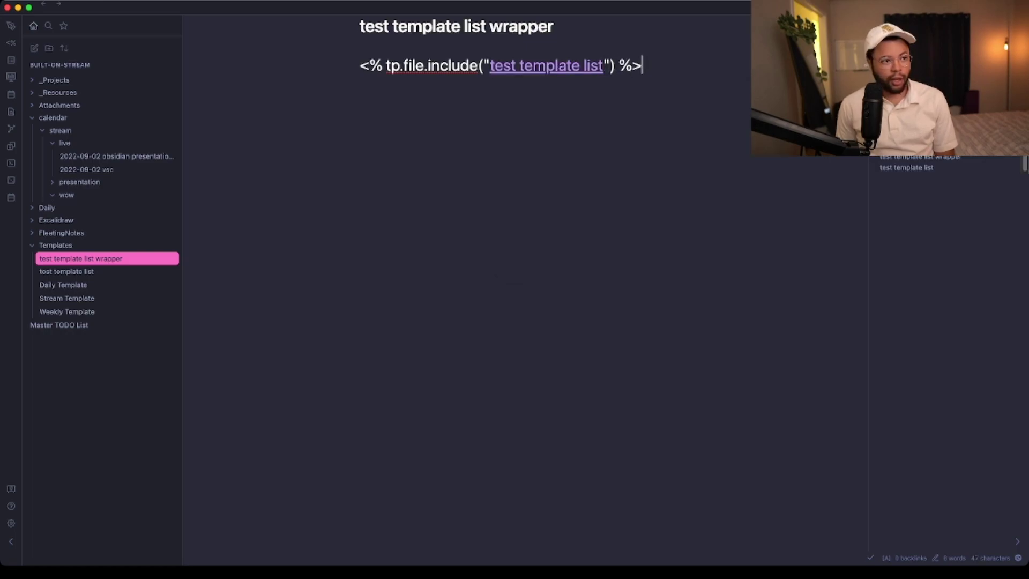
# Step: Open today's daily note and add blank lines between the Resources and Helpful Chatters headings
pyautogui.click(10, 197)
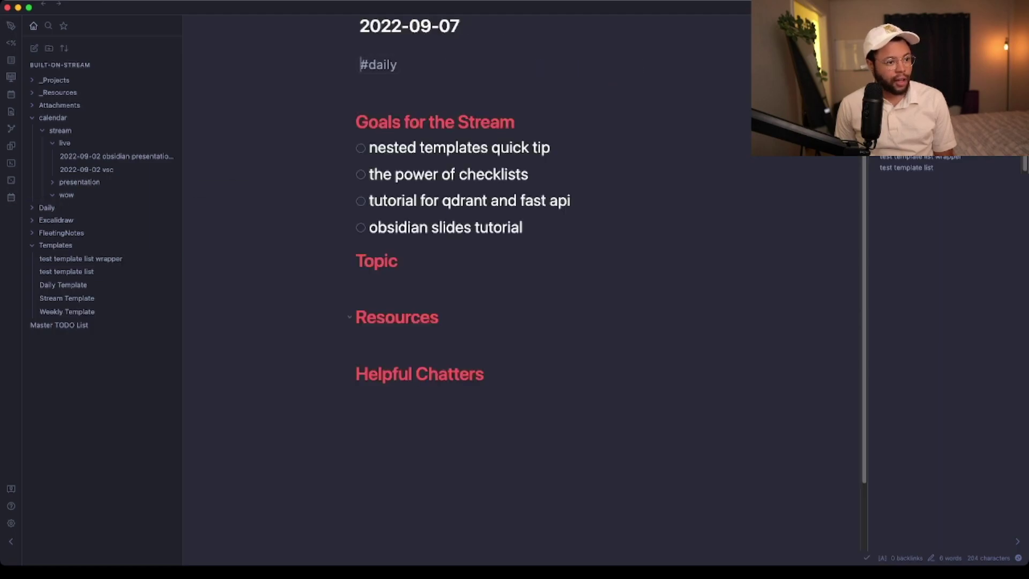
pyautogui.press('Up')
pyautogui.press('Return')
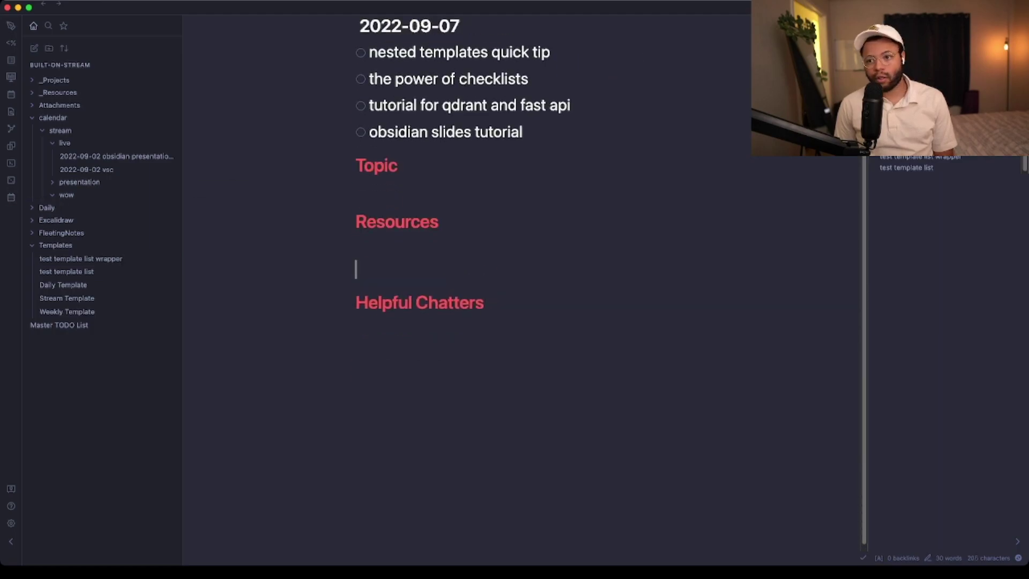
pyautogui.press('Return')
pyautogui.press('Return')
pyautogui.press('Up')
pyautogui.press('Up')
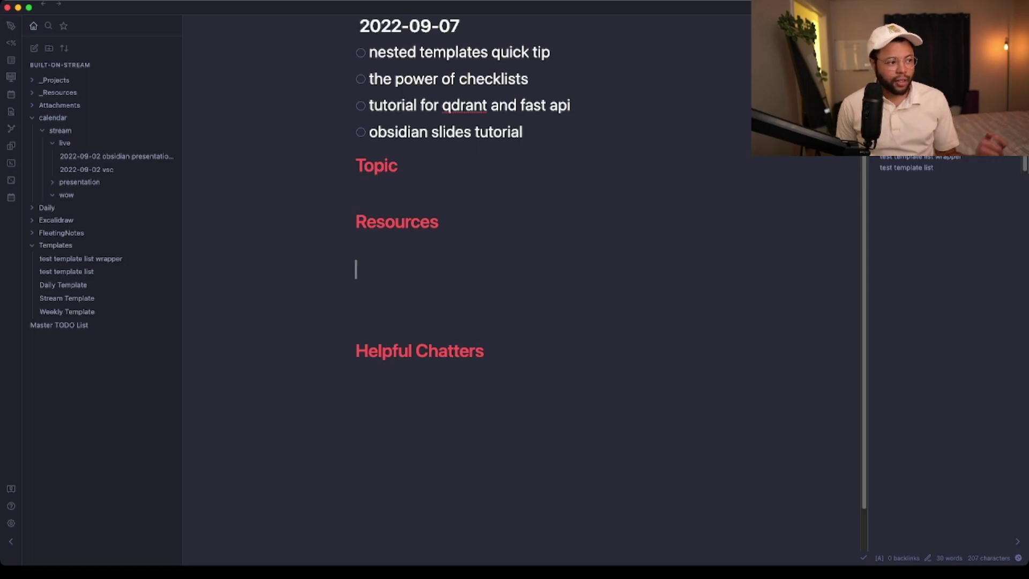
# Step: In the "test template list wrapper" note, add "this is from the wrapper" above the include command and "i too am from the wrapper" below it
pyautogui.click(81, 258)
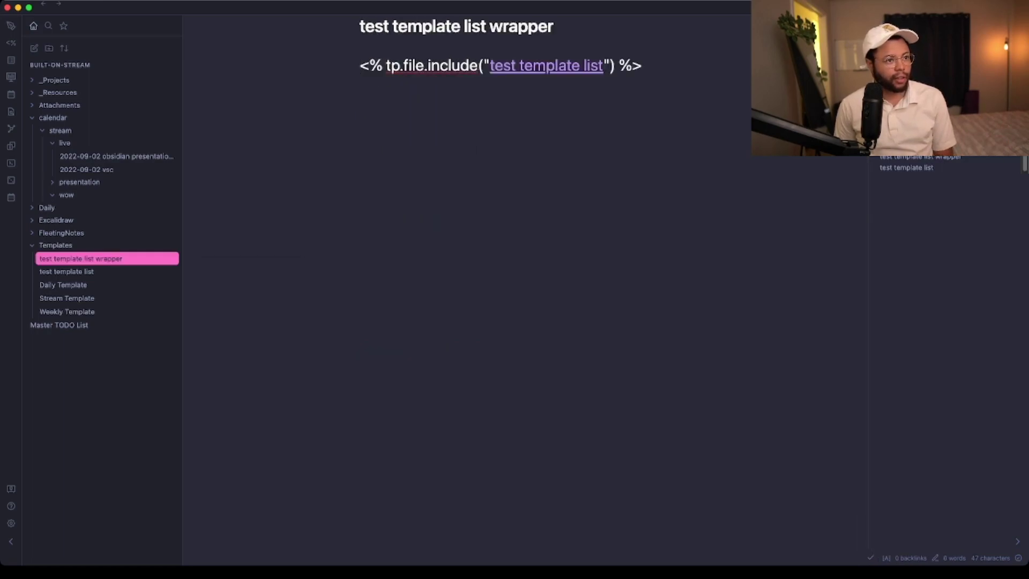
pyautogui.press('Return')
pyautogui.press('Return')
pyautogui.press('Up')
pyautogui.press('Up')
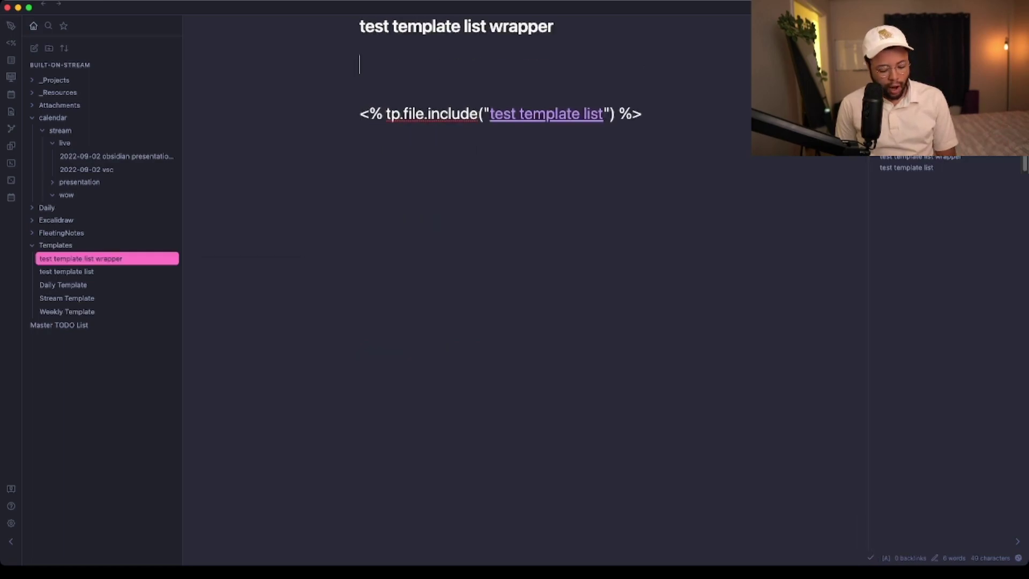
pyautogui.write('thi')
pyautogui.write('too am from the')
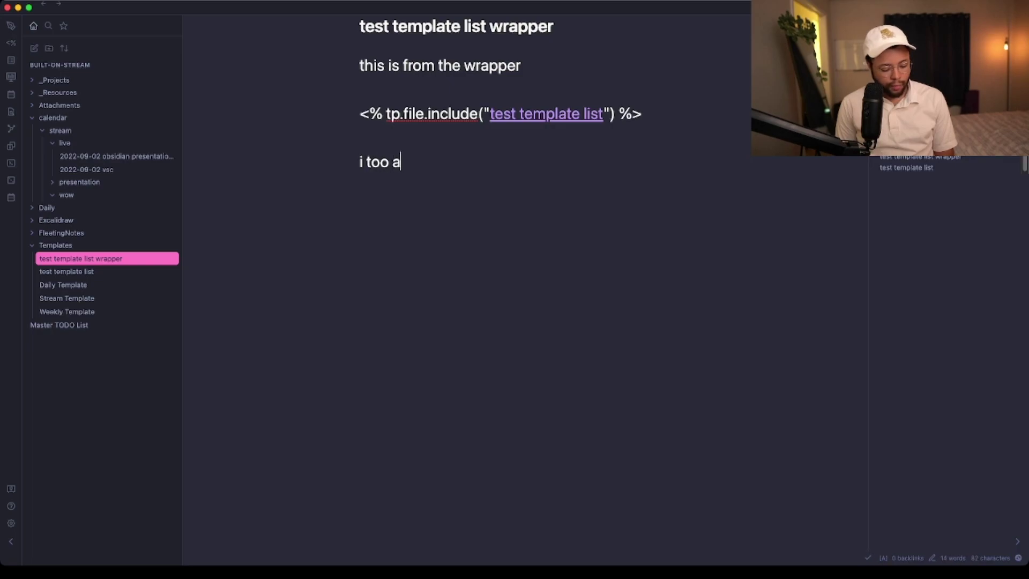
pyautogui.write(' w')
# Step: Add the level-one heading "eminem" between the include command and the closing line of the wrapper note
pyautogui.write('inem')
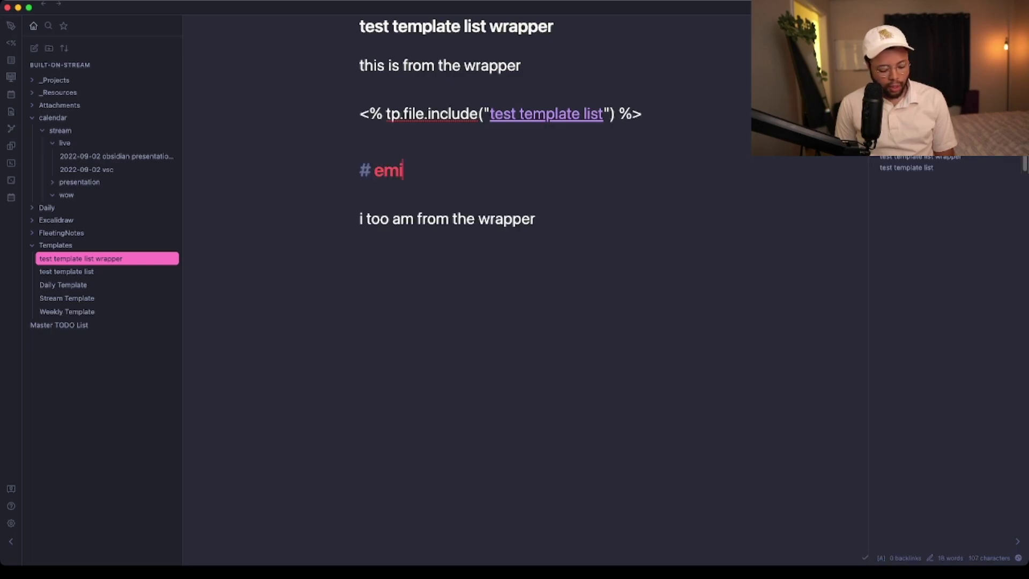
pyautogui.click(359, 137)
pyautogui.press('Up')
pyautogui.press('Up')
pyautogui.press('Up')
pyautogui.press('super+Left')
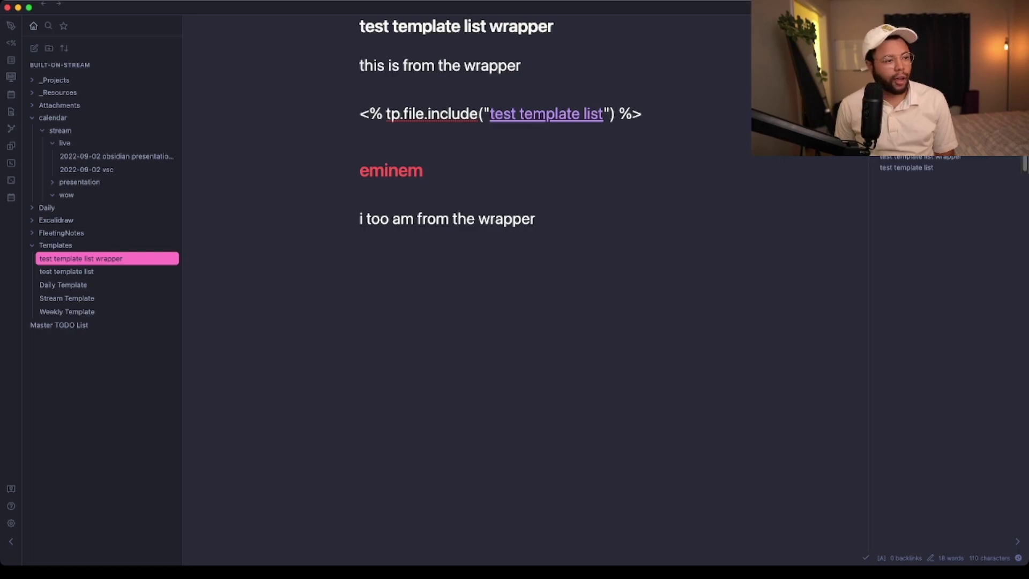
# Step: In the "test template list" note, add the level-two heading "wowee pog" above the checklist
pyautogui.click(66, 271)
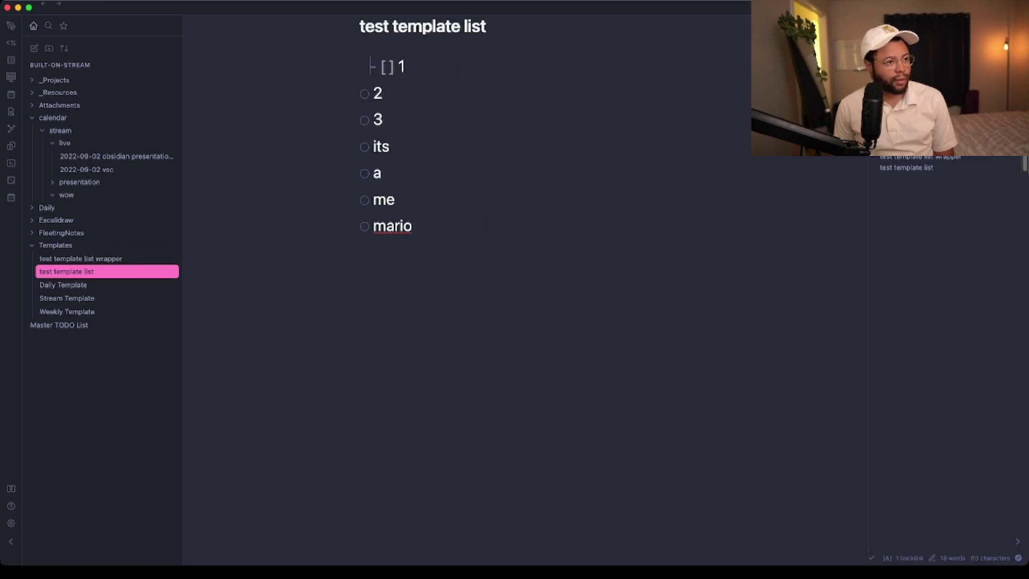
pyautogui.press('Return')
pyautogui.press('Up')
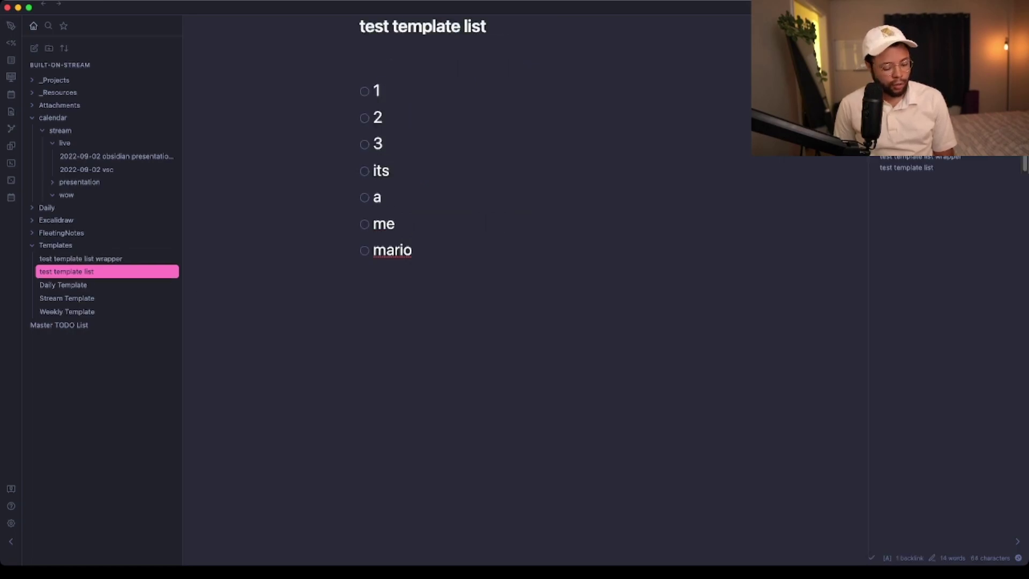
pyautogui.write('## wowee p')
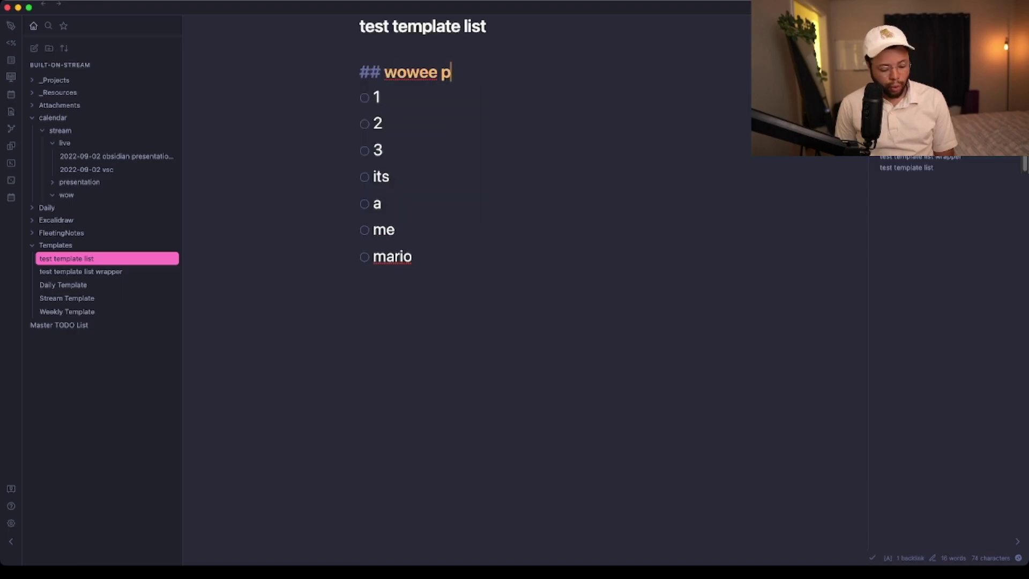
pyautogui.write('og')
# Step: Return to today's daily note and place the cursor in the blank space under the Resources heading
pyautogui.click(11, 197)
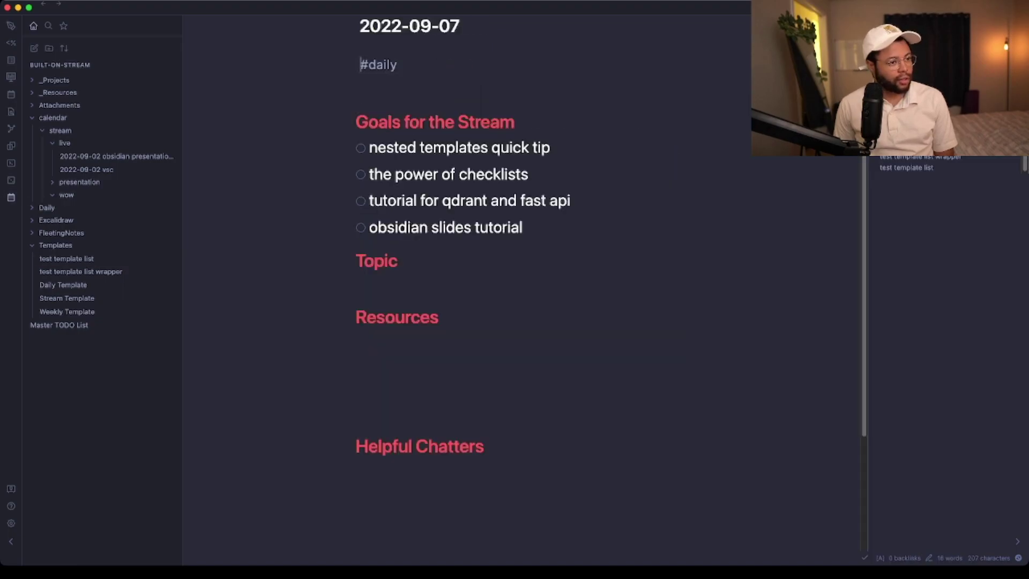
pyautogui.click(373, 285)
pyautogui.click(372, 365)
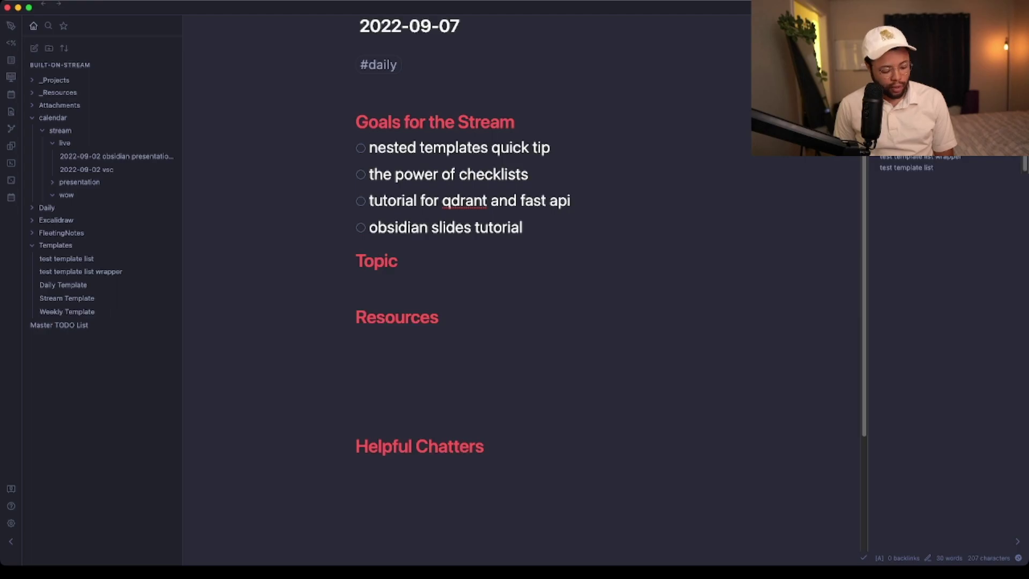
pyautogui.click(356, 364)
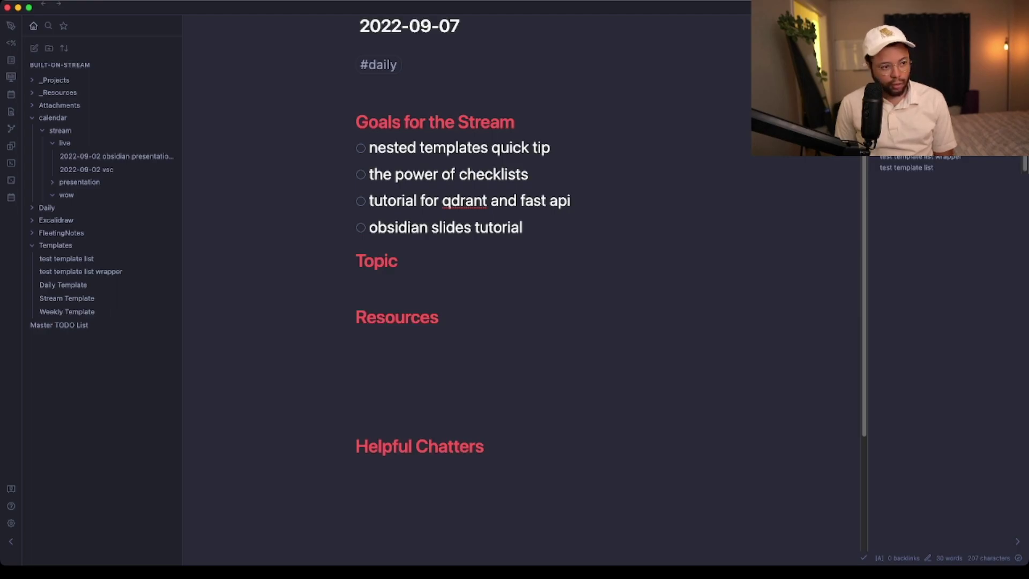
pyautogui.press('super+p')
pyautogui.write('temp')
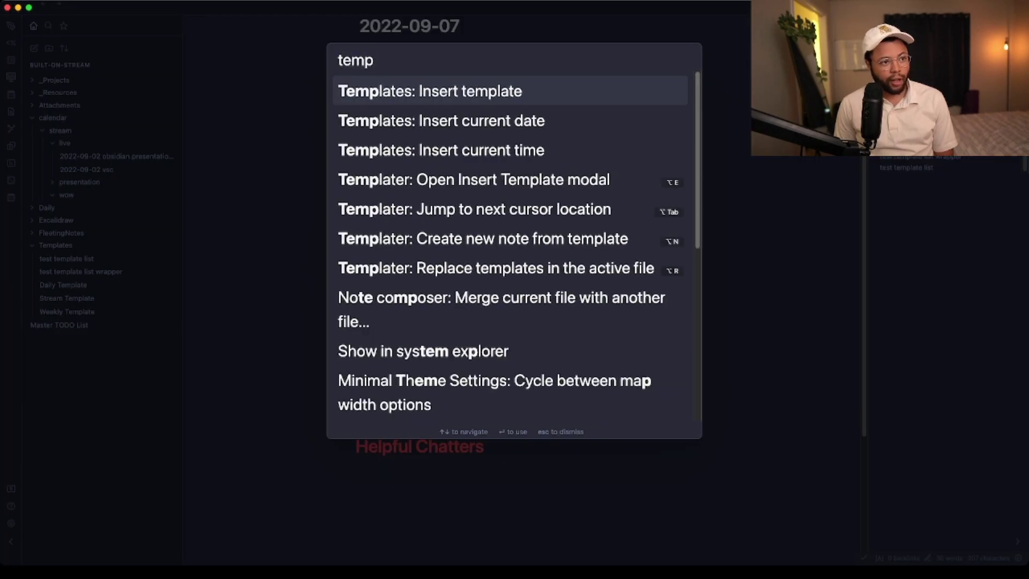
pyautogui.press('Escape')
pyautogui.press('super+p')
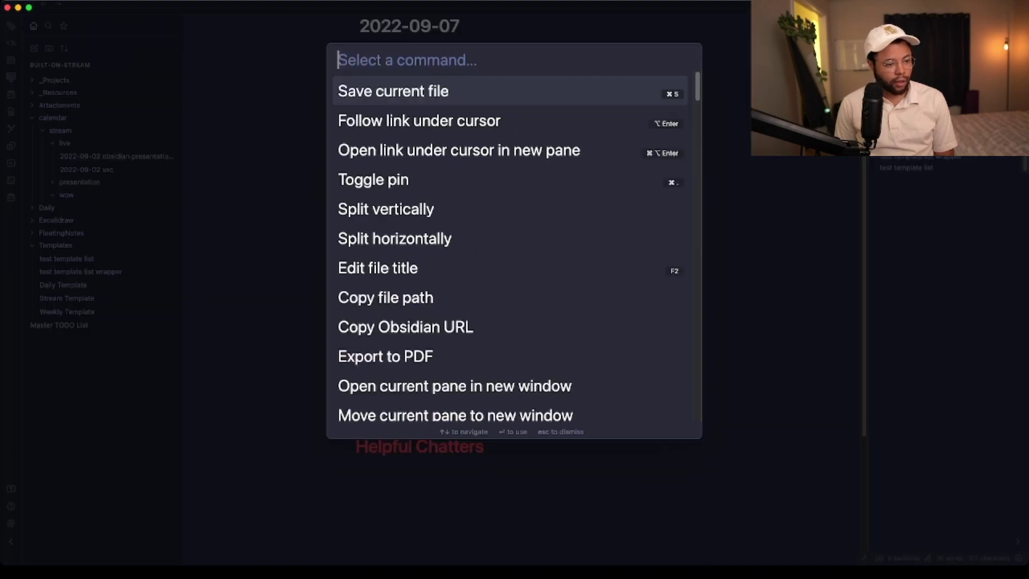
pyautogui.write('temp')
pyautogui.press('Escape')
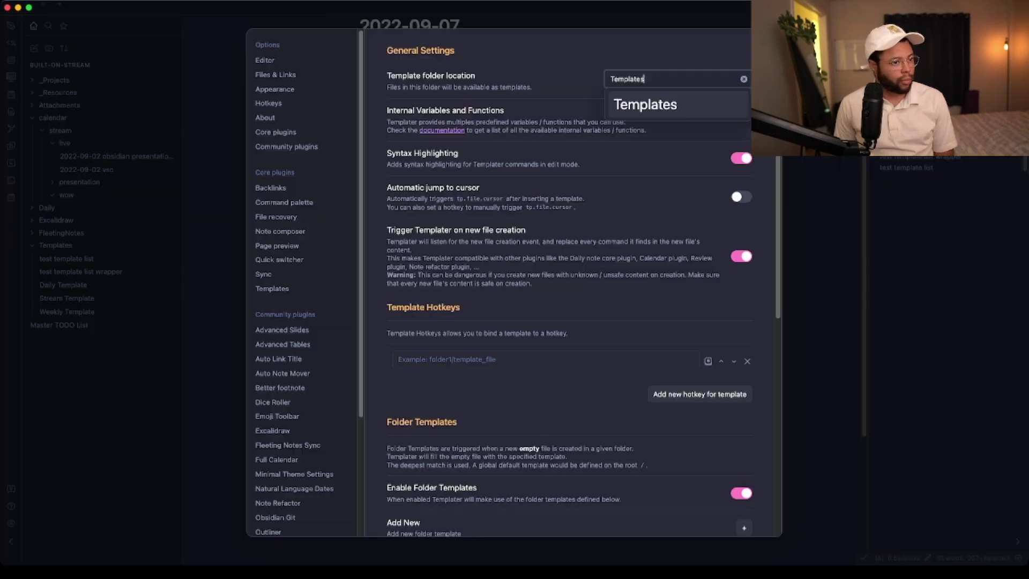
# Step: Review the Templater plugin settings, from the template folder location down to the user system command functions
pyautogui.press('Escape')
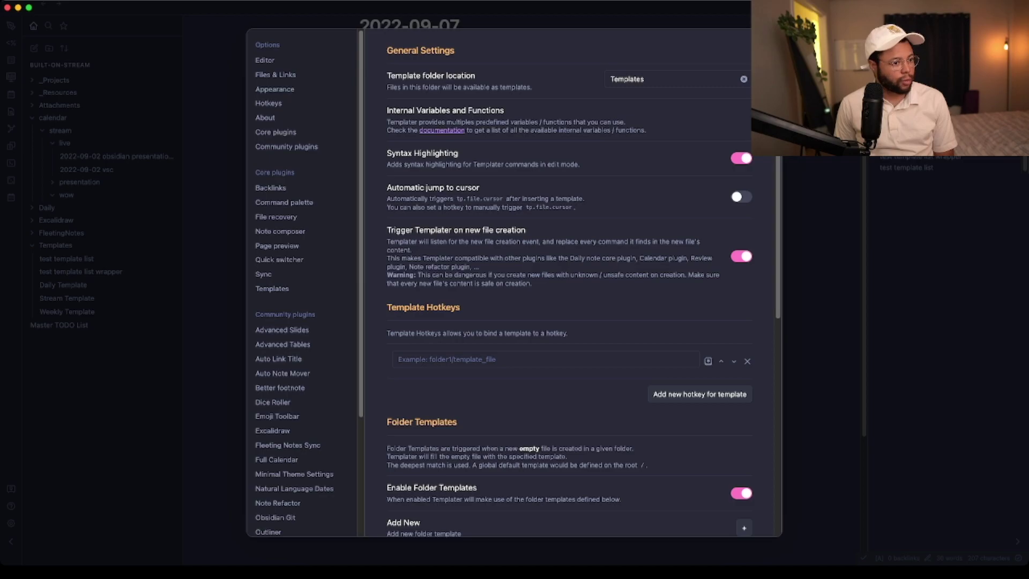
pyautogui.scroll(-10, 583, 286)
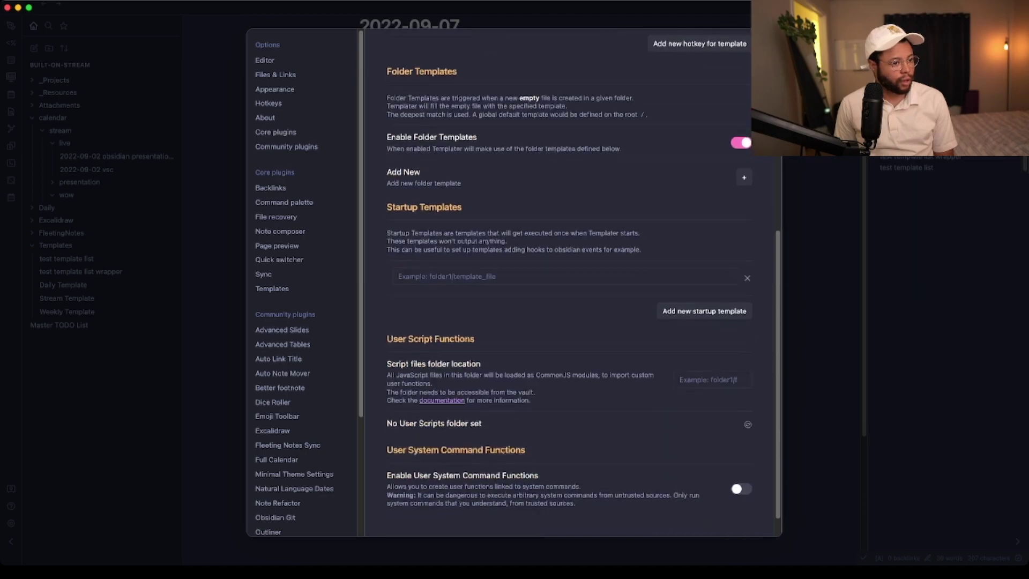
pyautogui.scroll(10, 568, 284)
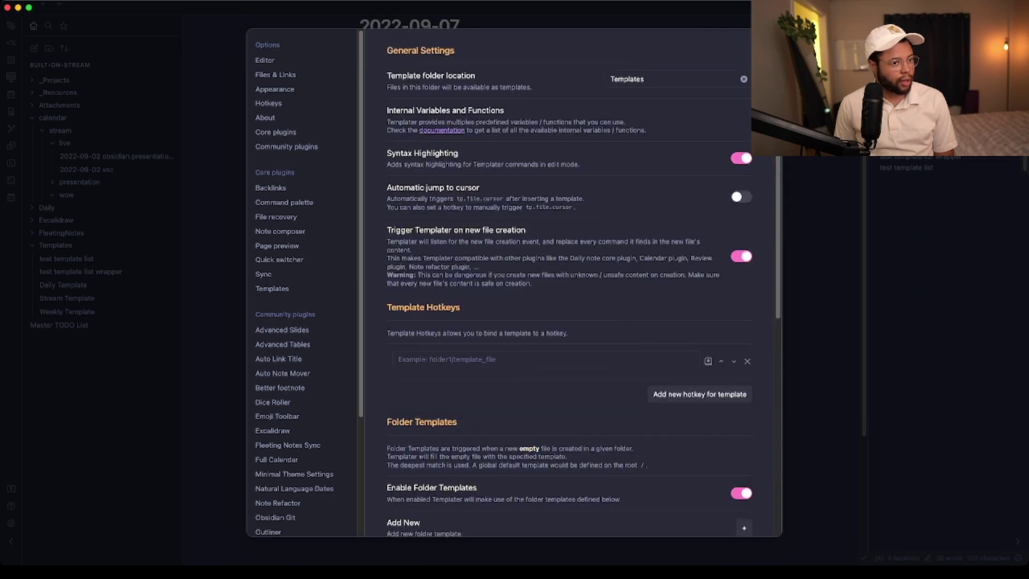
pyautogui.press('Escape')
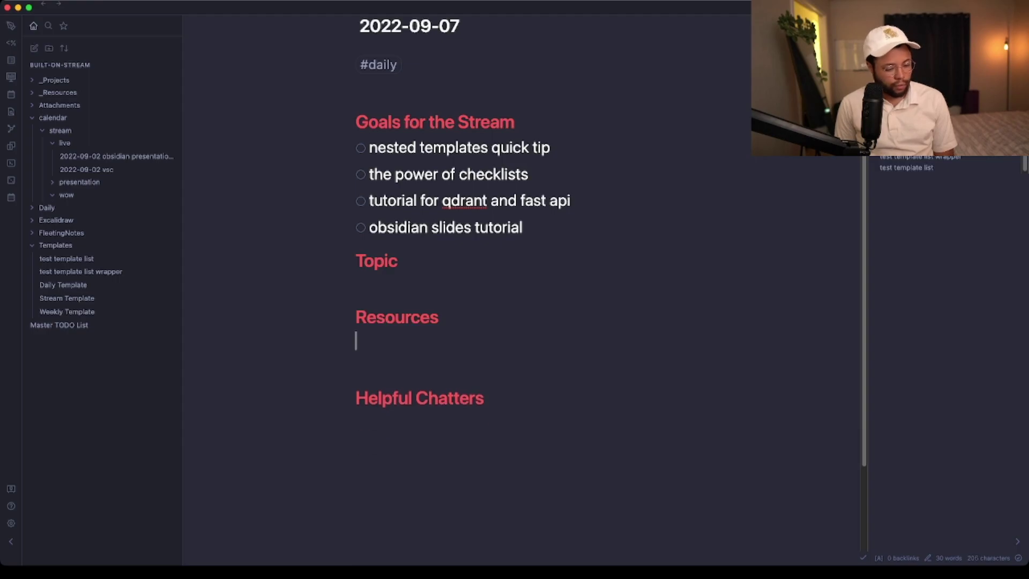
# Step: Use Templater to insert the "test template list wrapper" template under the Resources heading of the daily note
pyautogui.press('super+p')
pyautogui.write('templ')
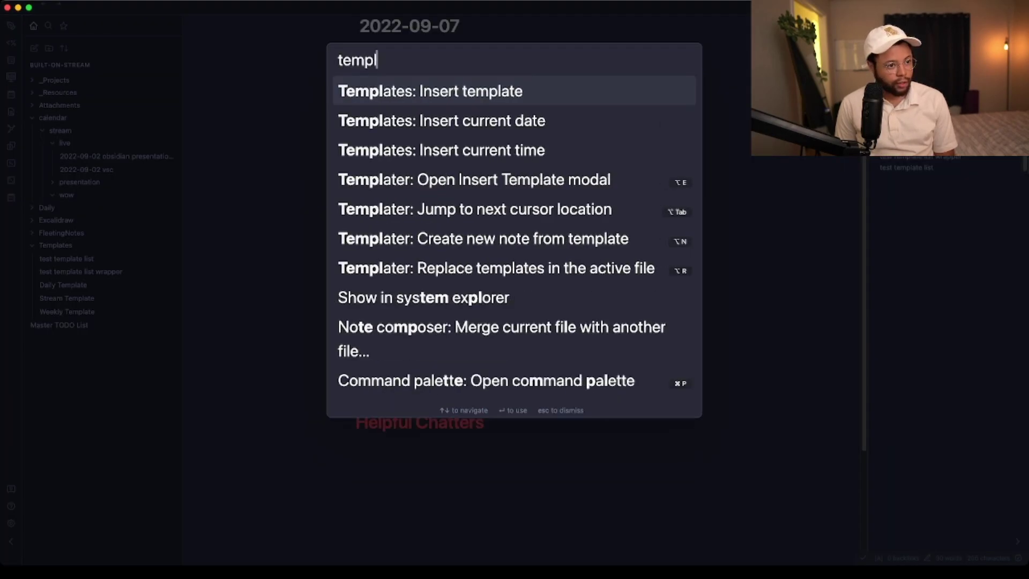
pyautogui.press('Down')
pyautogui.press('Down')
pyautogui.press('Down')
pyautogui.press('Return')
pyautogui.press('Down')
pyautogui.press('Down')
pyautogui.press('Down')
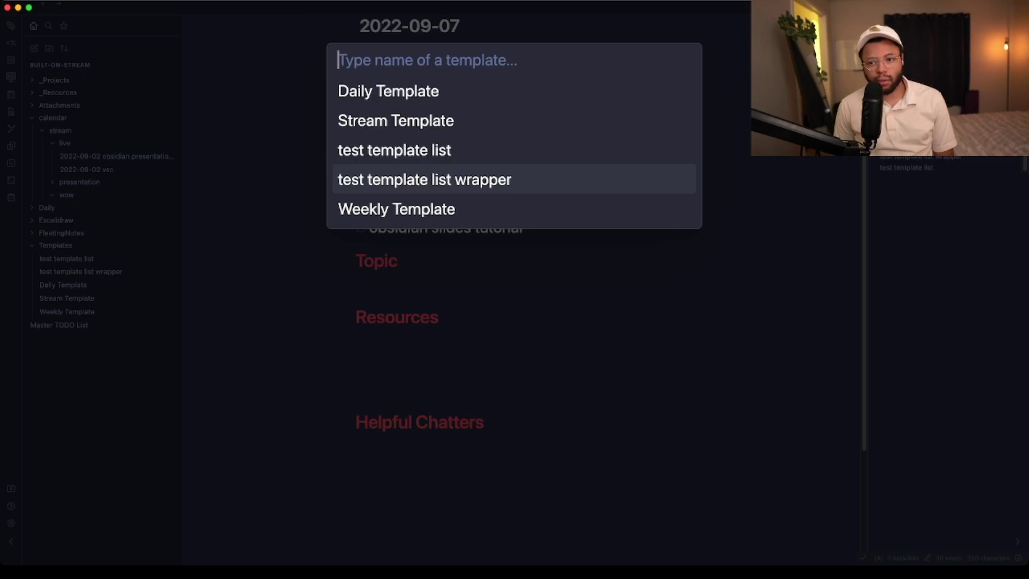
pyautogui.press('Return')
# Step: Examine the inserted template content in the daily note, including the wrapper text, the "wowee pog" heading and the checklist
pyautogui.scroll(-3, 403, 179)
pyautogui.tripleClick(403, 180)
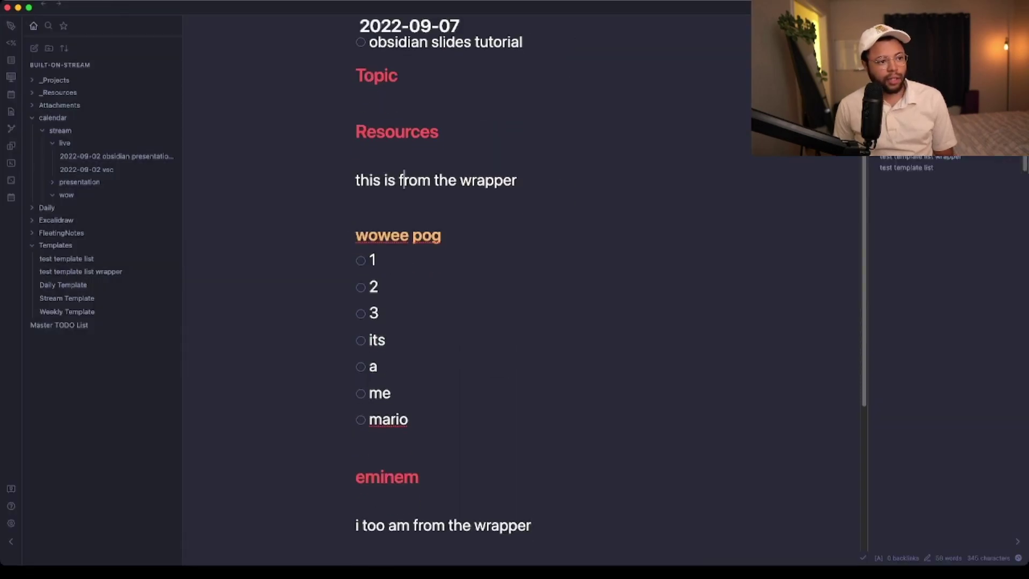
pyautogui.scroll(-2, 521, 290)
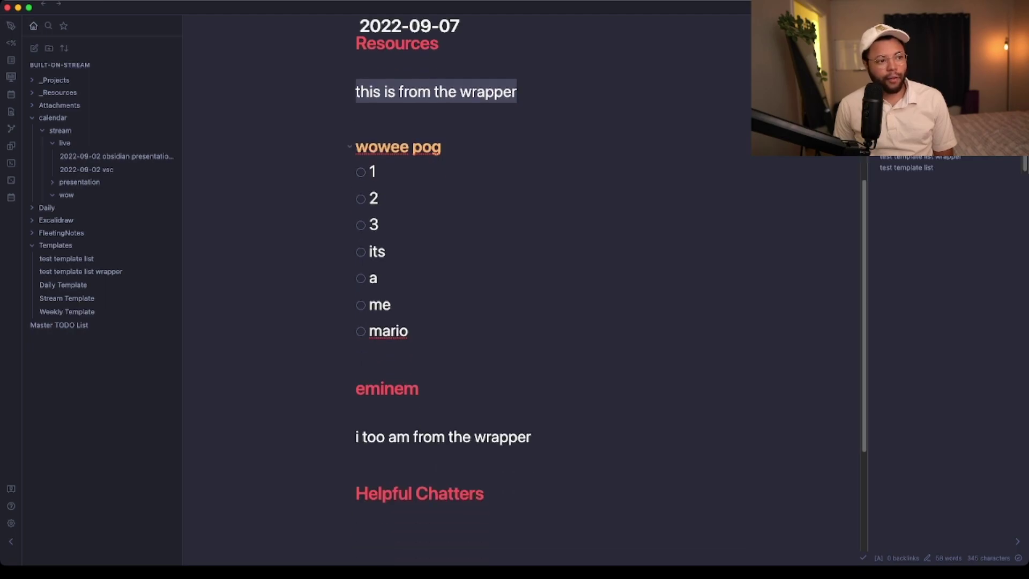
pyautogui.tripleClick(368, 147)
pyautogui.click(376, 172)
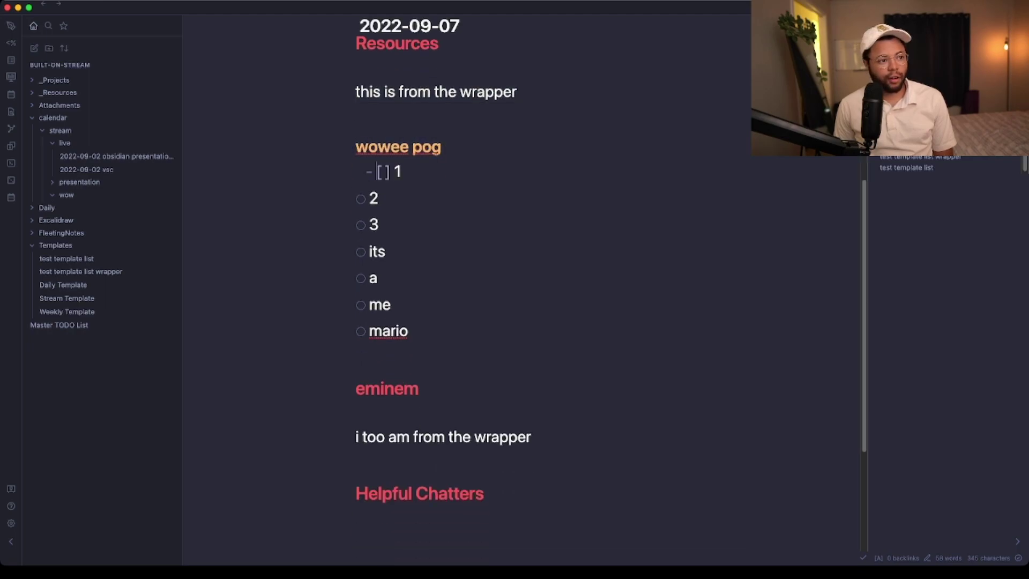
# Step: Check off the items "its" and "me" in the daily note's checklist and highlight their completion dates
pyautogui.click(360, 252)
pyautogui.click(360, 305)
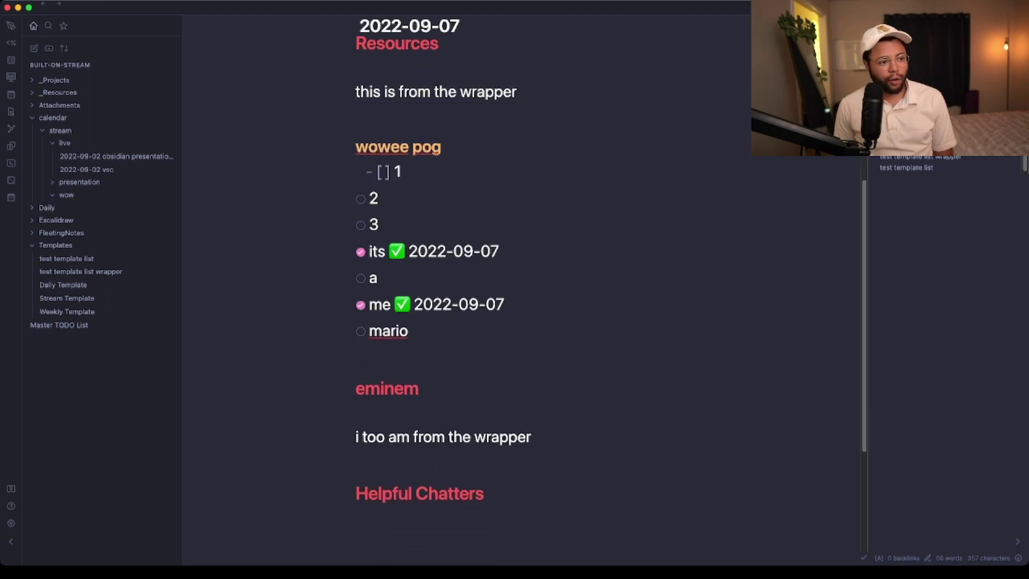
pyautogui.moveTo(499, 251); pyautogui.dragTo(390, 251)
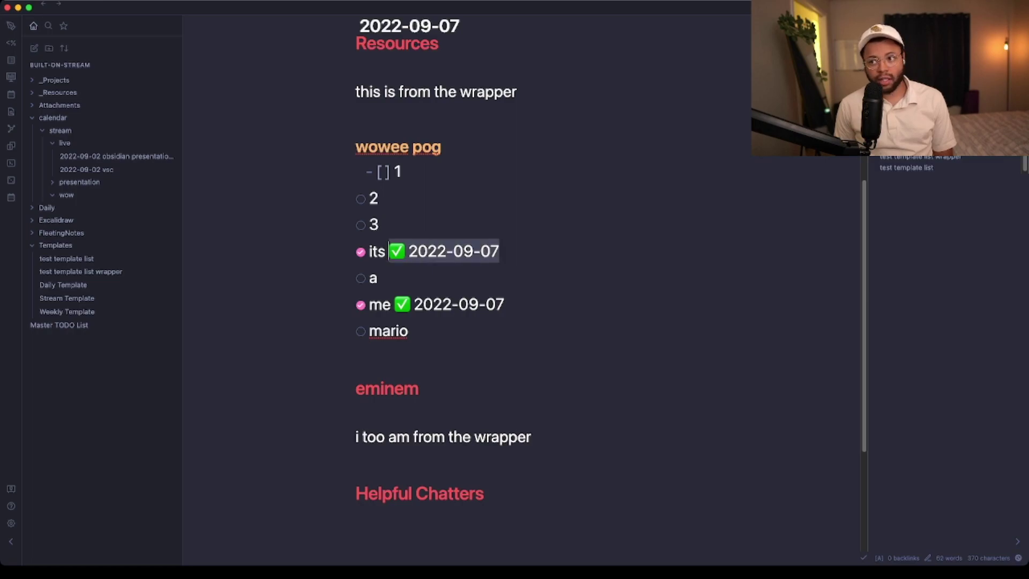
pyautogui.click(423, 304)
pyautogui.moveTo(504, 305); pyautogui.dragTo(377, 278)
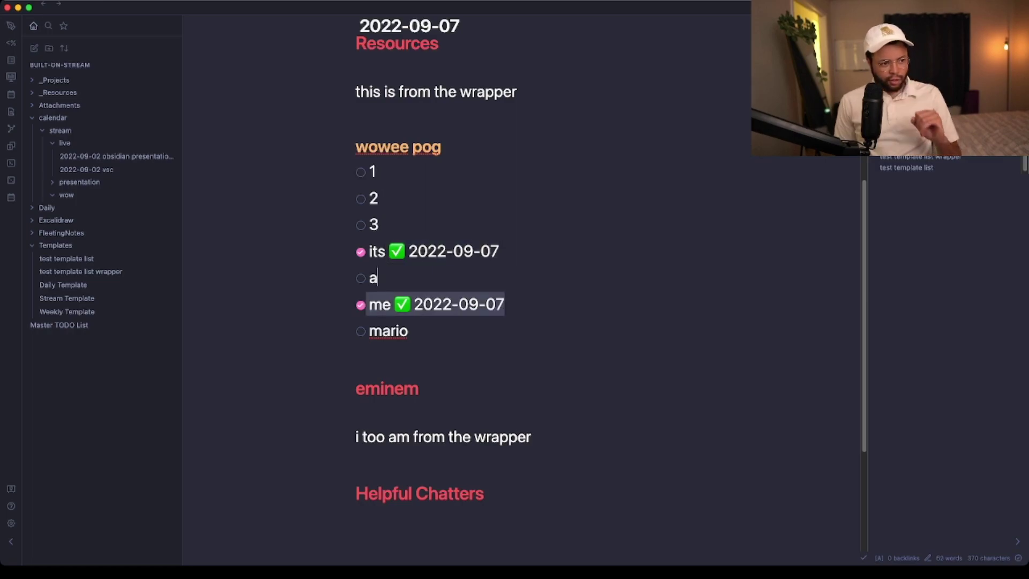
# Step: Compare the "wowee pog" checklist section in the daily note with its source in the "test template list" note
pyautogui.moveTo(530, 437); pyautogui.dragTo(355, 91)
pyautogui.moveTo(432, 331); pyautogui.dragTo(355, 146)
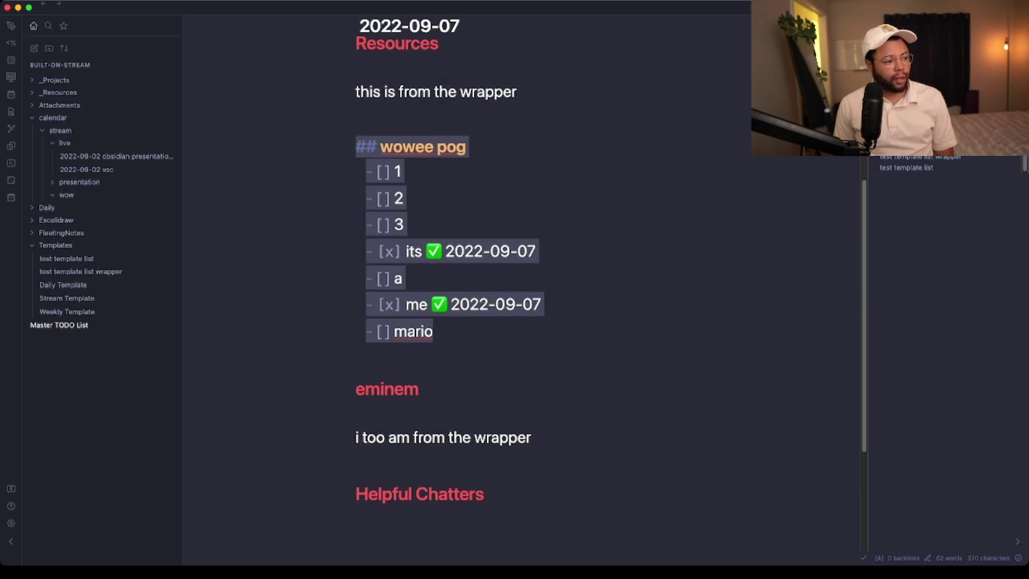
pyautogui.click(67, 258)
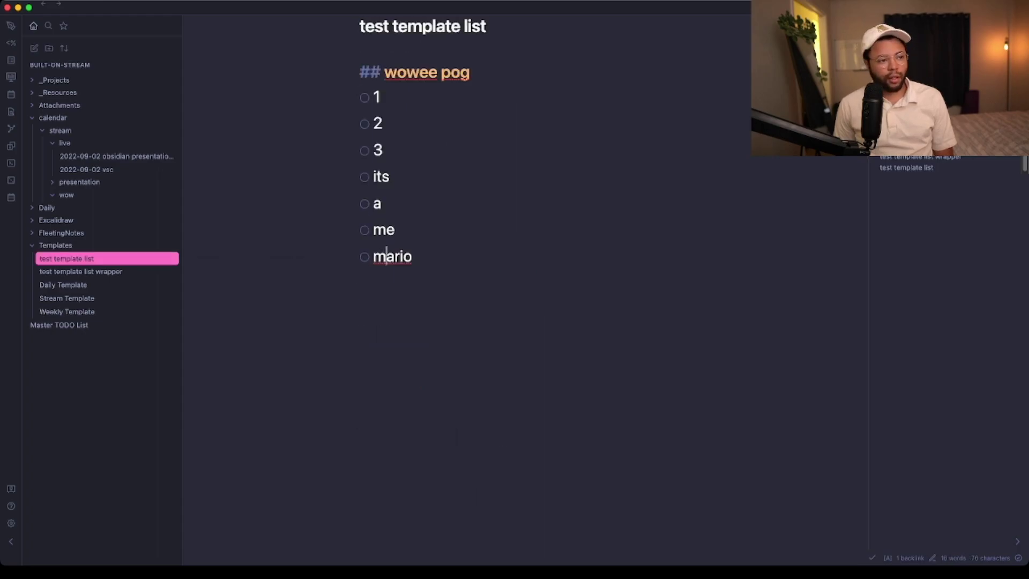
pyautogui.moveTo(412, 256); pyautogui.dragTo(360, 72)
pyautogui.click(412, 256)
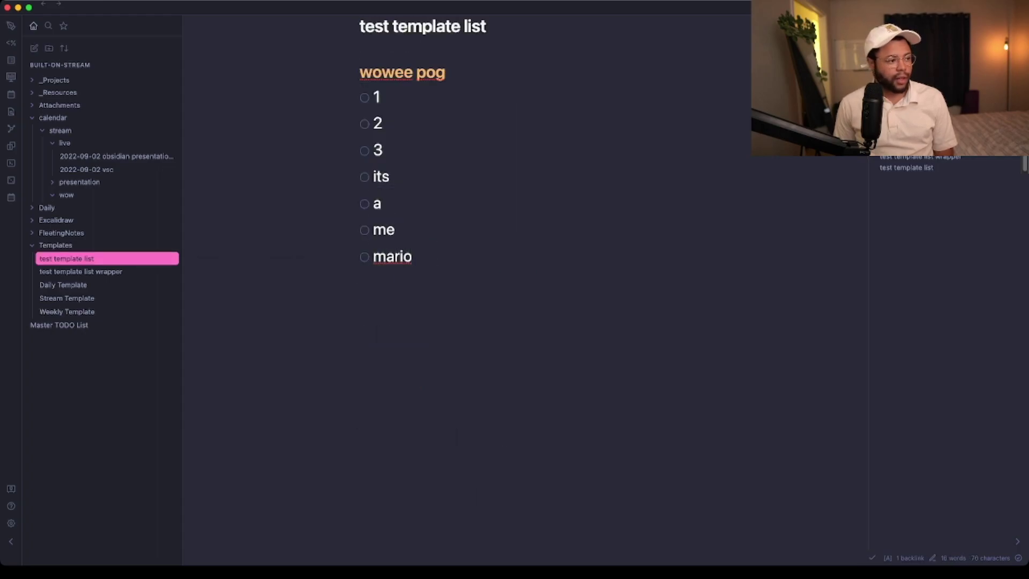
pyautogui.click(11, 198)
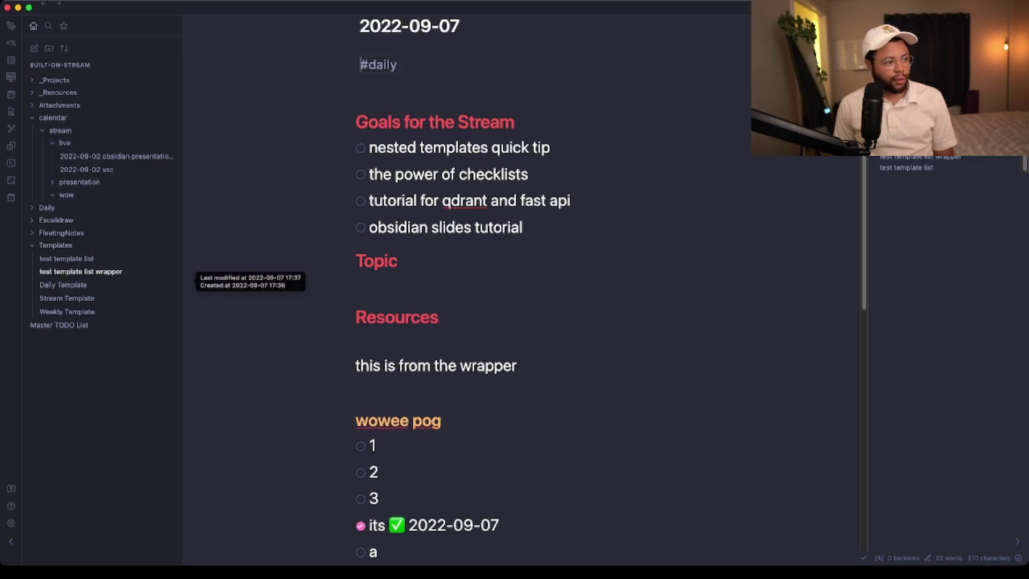
# Step: Highlight the include command in the "test template list wrapper" note and preview the checklist note it links to
pyautogui.click(81, 271)
pyautogui.moveTo(642, 114); pyautogui.dragTo(360, 113)
pyautogui.moveTo(558, 113)
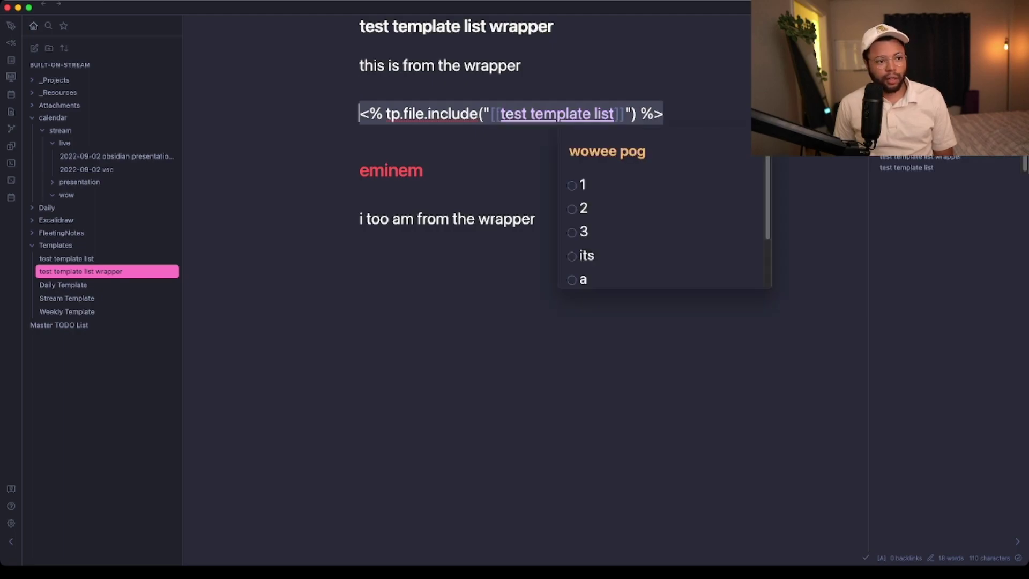
pyautogui.scroll(-3, 665, 206)
pyautogui.scroll(3, 665, 207)
pyautogui.scroll(-1, 665, 236)
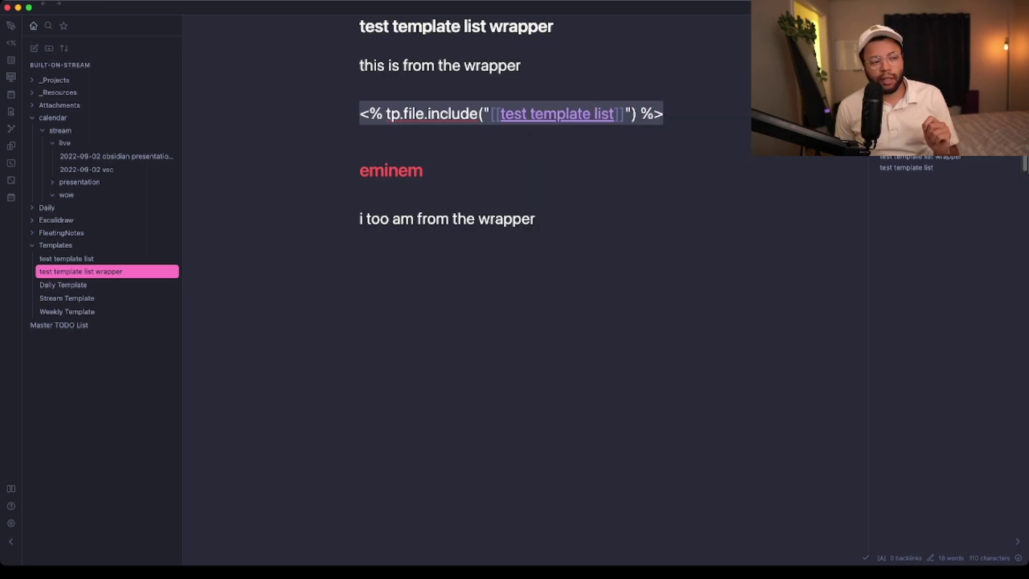
# Step: Review the include command in the "test template list wrapper" note and the section headings in the Daily Template note
pyautogui.moveTo(557, 114)
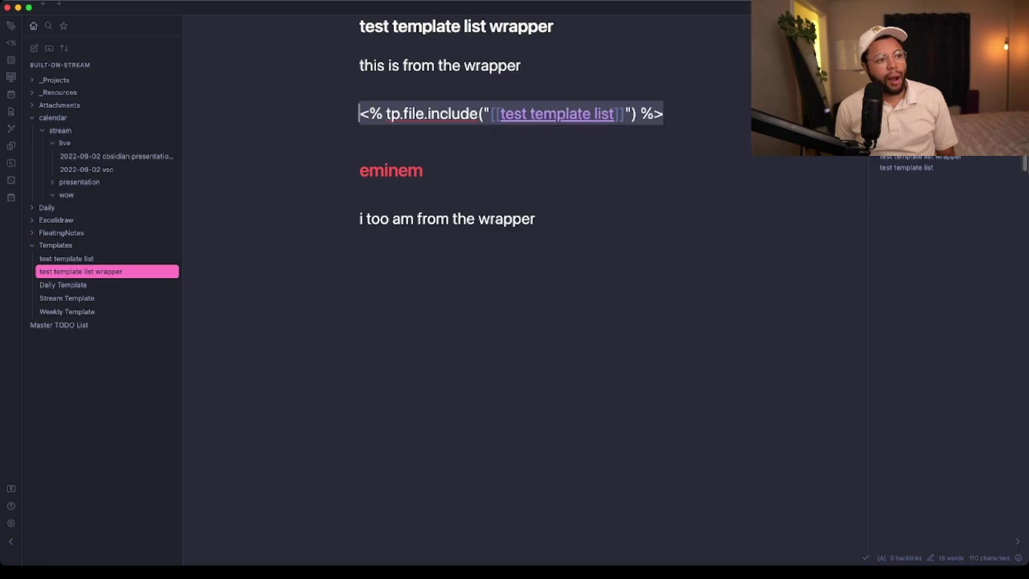
pyautogui.click(443, 65)
pyautogui.click(440, 114)
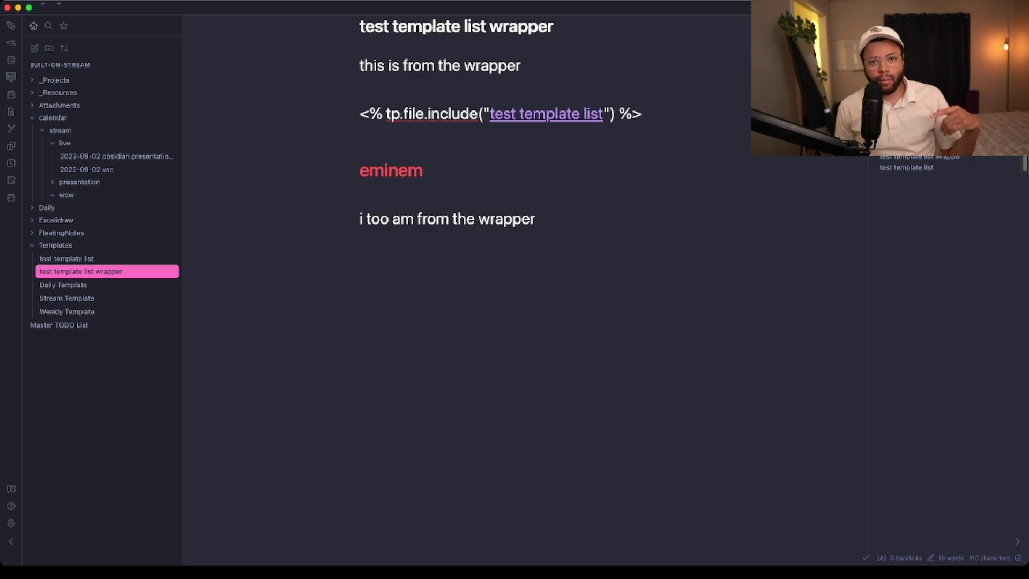
pyautogui.click(63, 284)
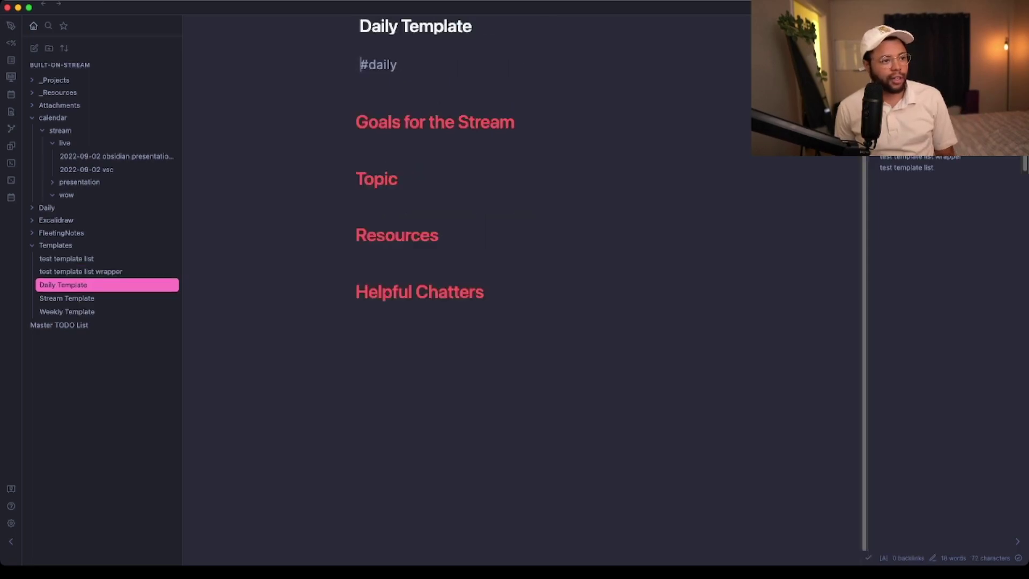
pyautogui.moveTo(356, 146); pyautogui.dragTo(356, 201)
pyautogui.click(355, 202)
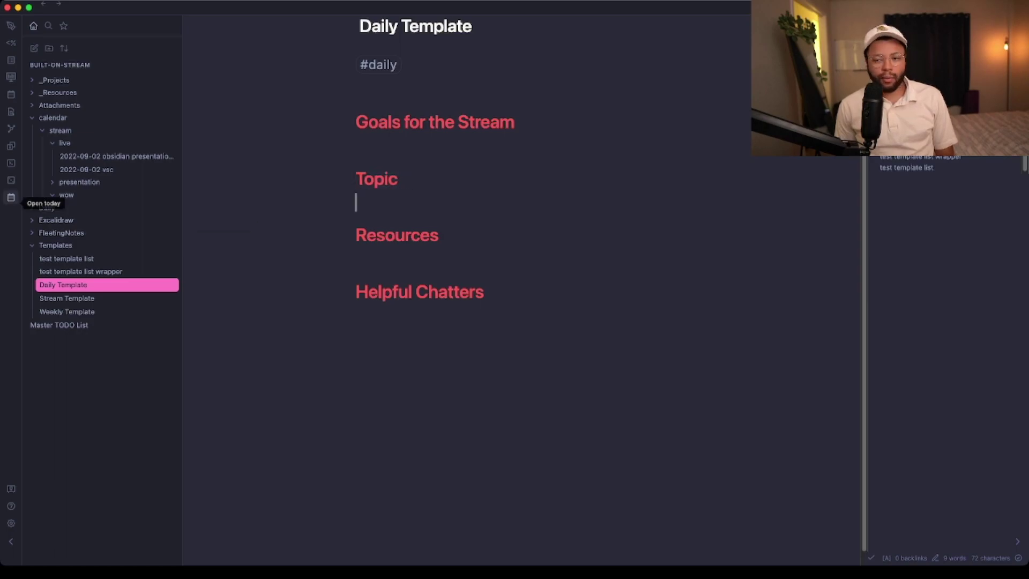
# Step: Open today's daily note and highlight the "the power of checklists" goal
pyautogui.click(11, 198)
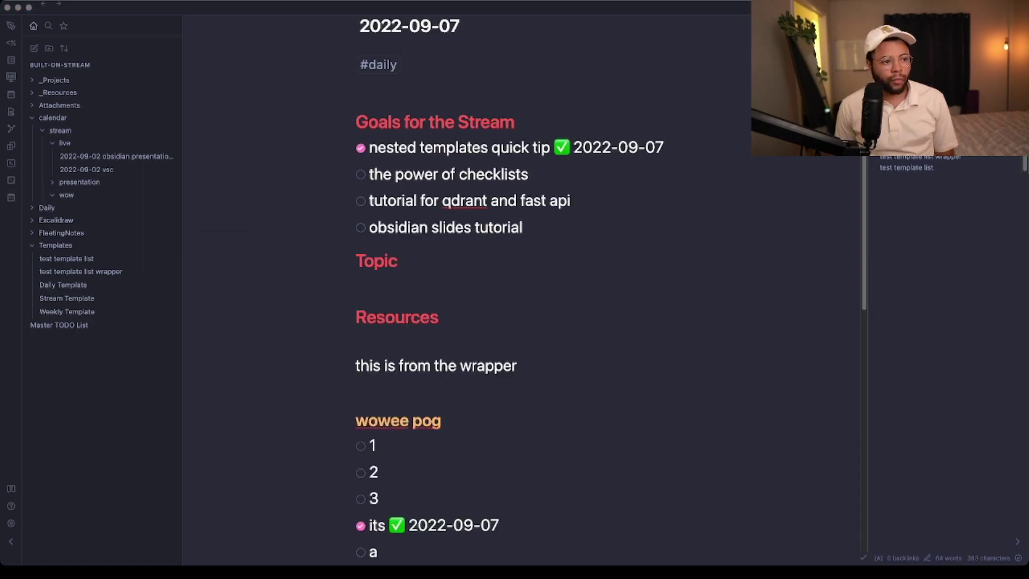
pyautogui.tripleClick(404, 174)
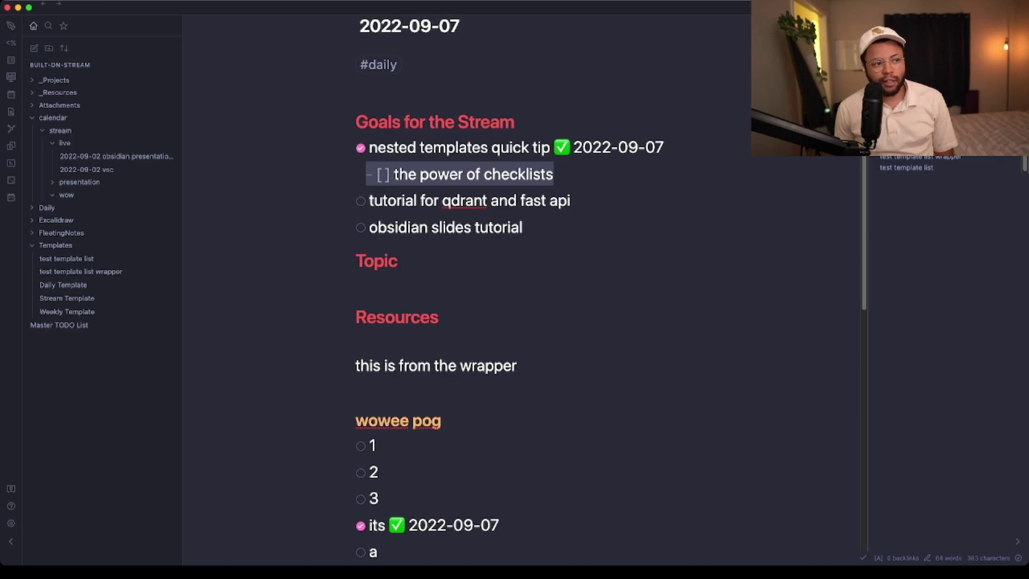
pyautogui.click(540, 174)
pyautogui.moveTo(386, 147); pyautogui.dragTo(369, 175)
pyautogui.click(512, 147)
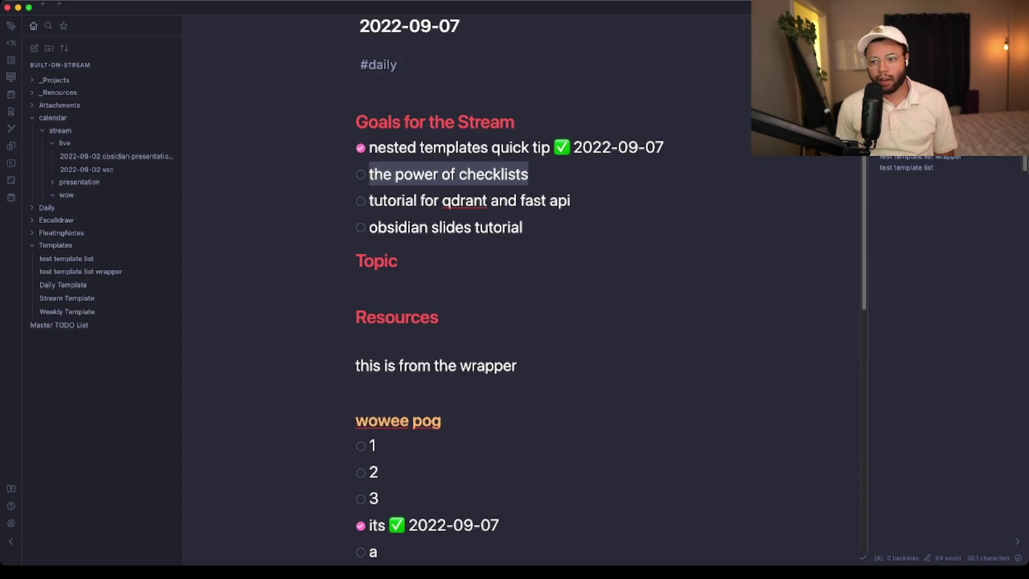
pyautogui.press('super+Tab')
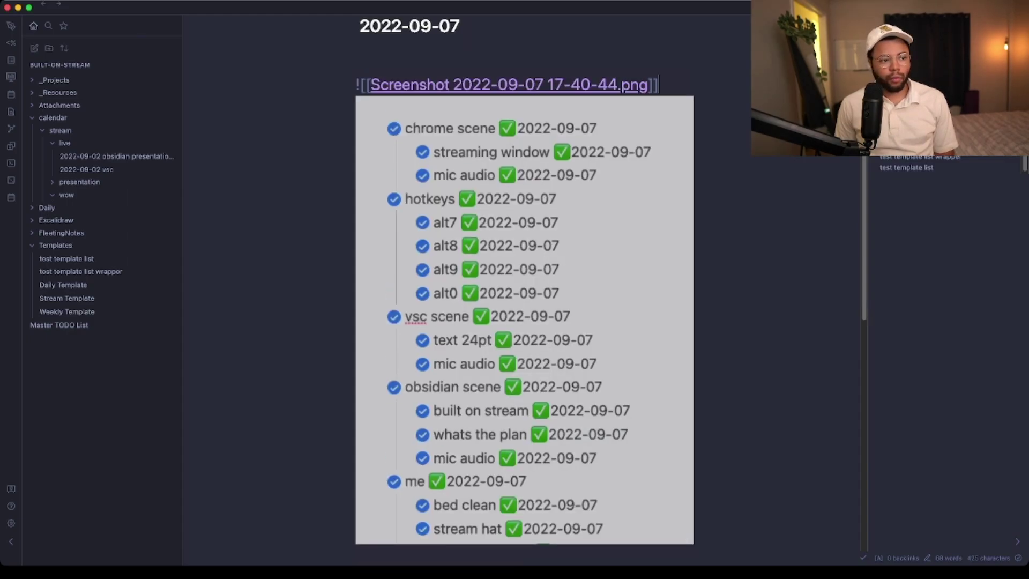
pyautogui.click(525, 320)
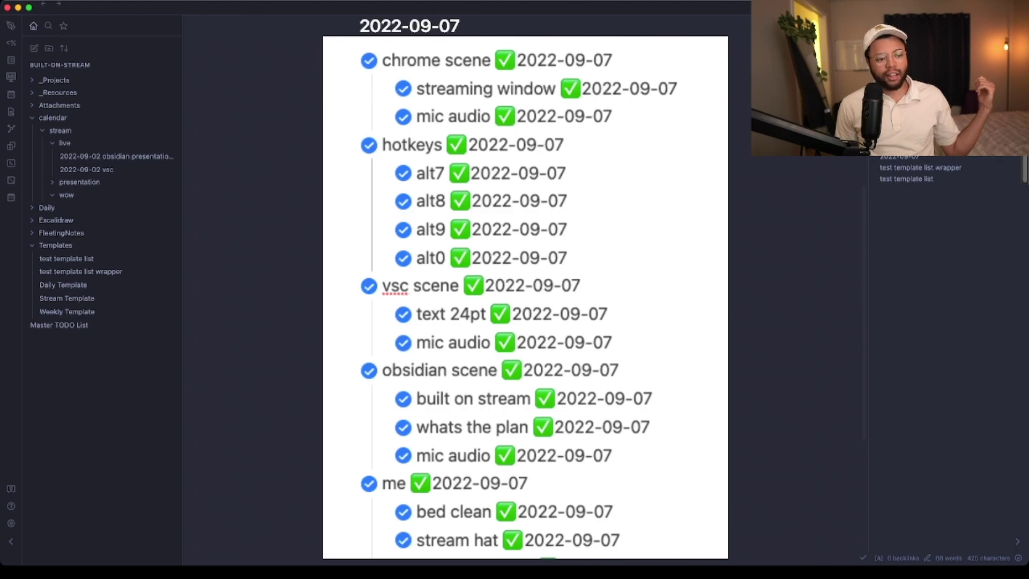
pyautogui.click(509, 84)
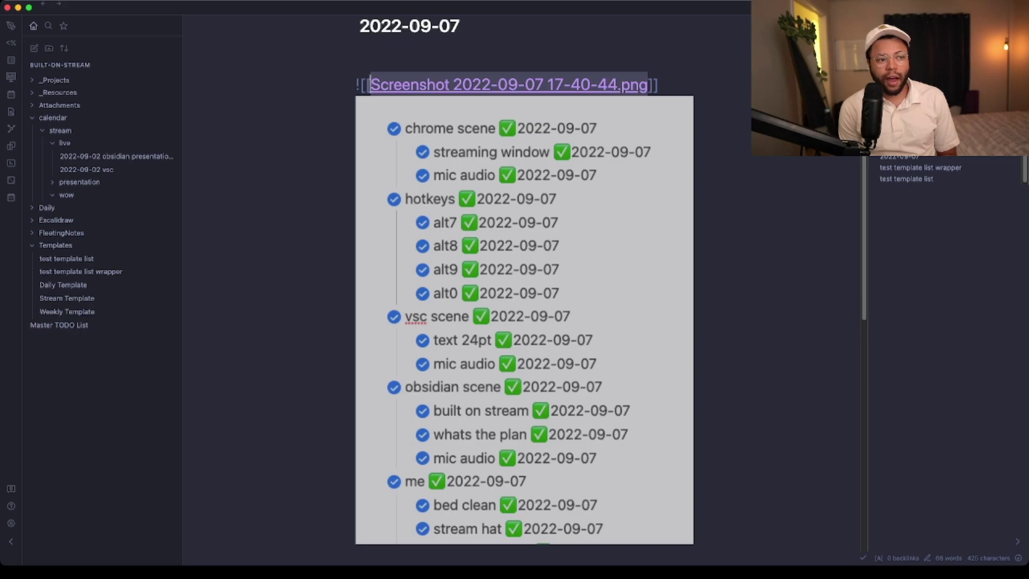
pyautogui.scroll(-6, 524, 289)
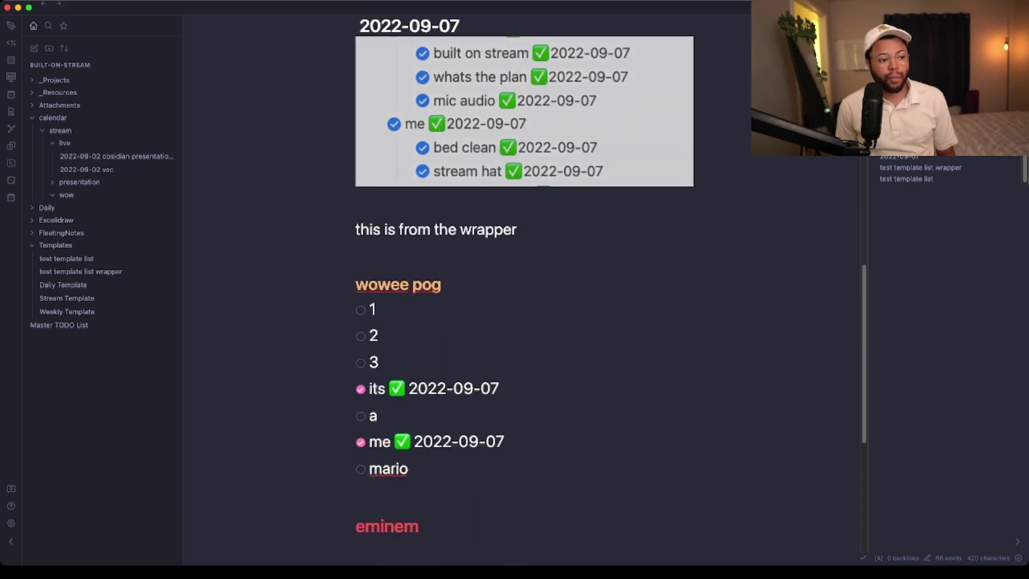
pyautogui.click(479, 441)
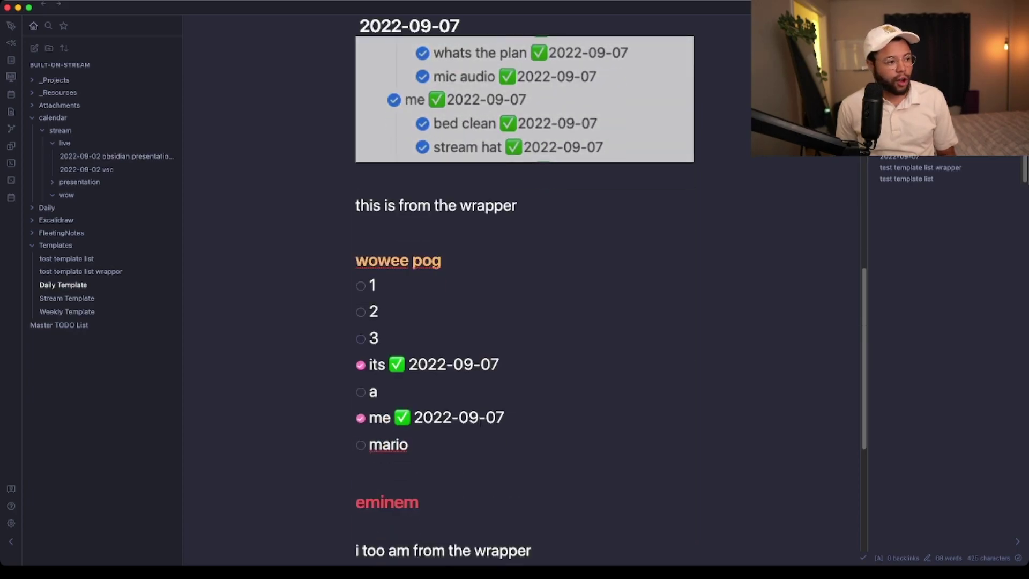
# Step: Look at the "test template list wrapper" note, and examine the enlarged checklist screenshot in the daily note again
pyautogui.click(80, 271)
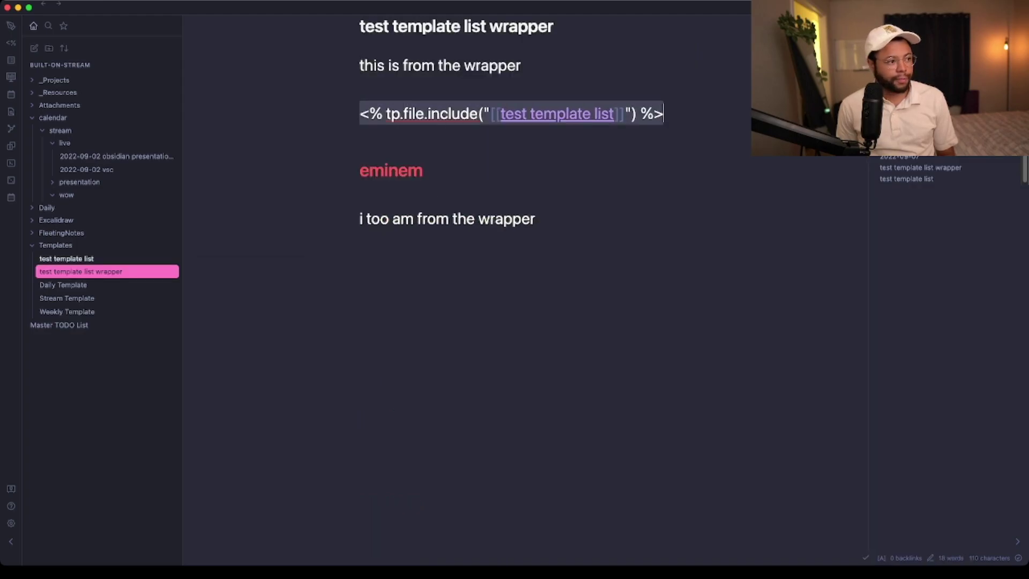
pyautogui.click(11, 180)
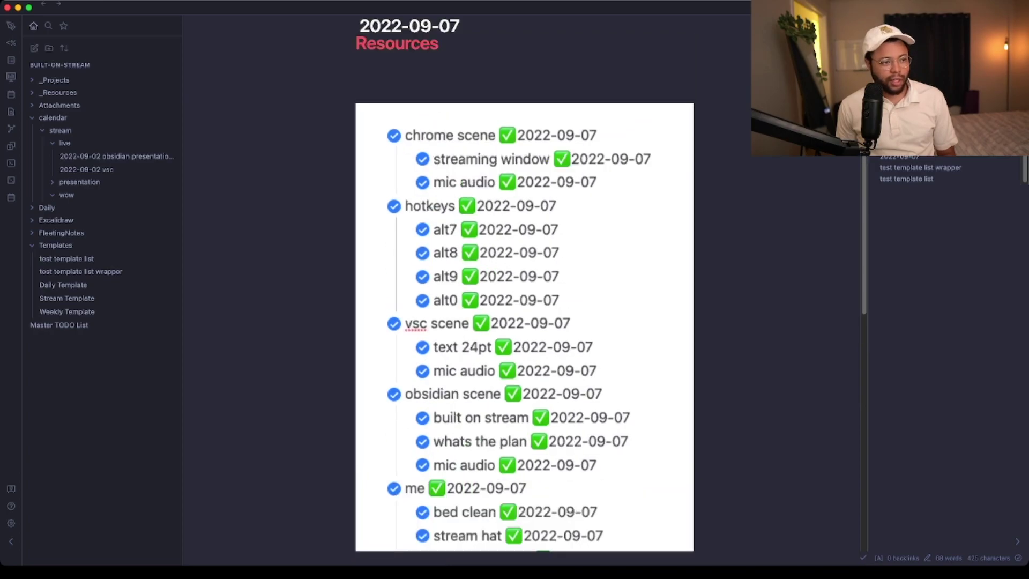
pyautogui.scroll(-3, 524, 343)
pyautogui.click(524, 343)
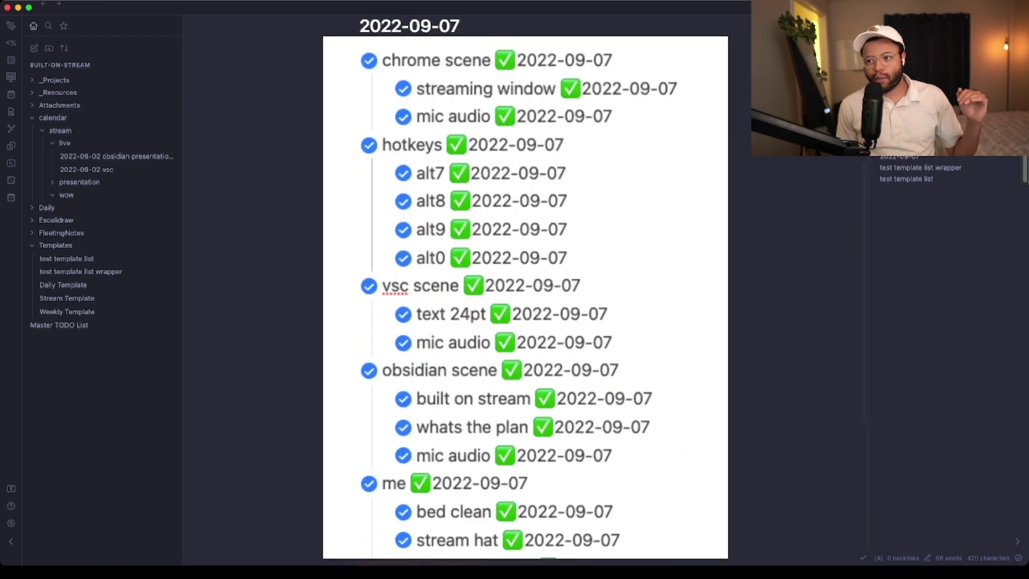
pyautogui.press('Escape')
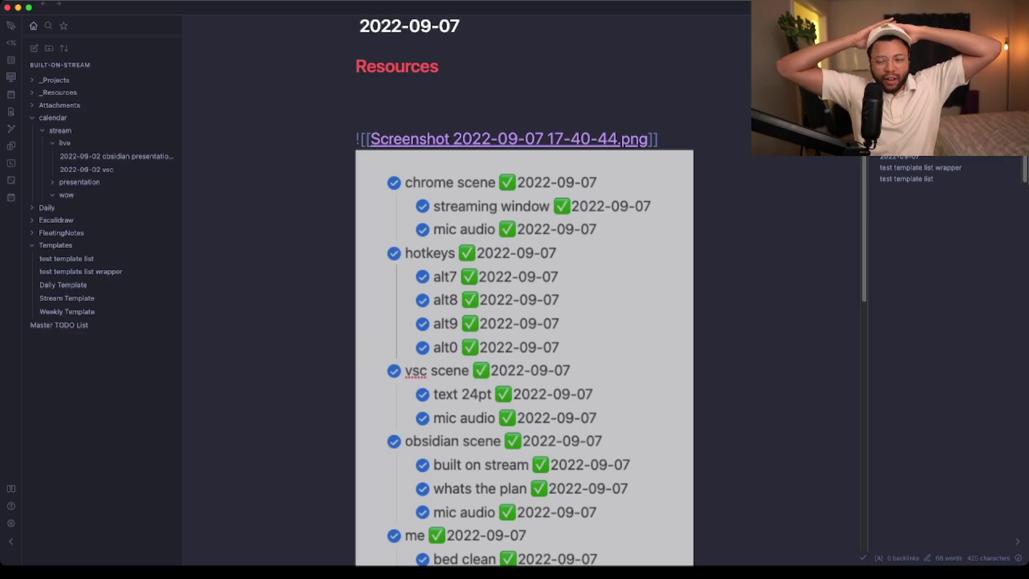
pyautogui.scroll(-2, 524, 356)
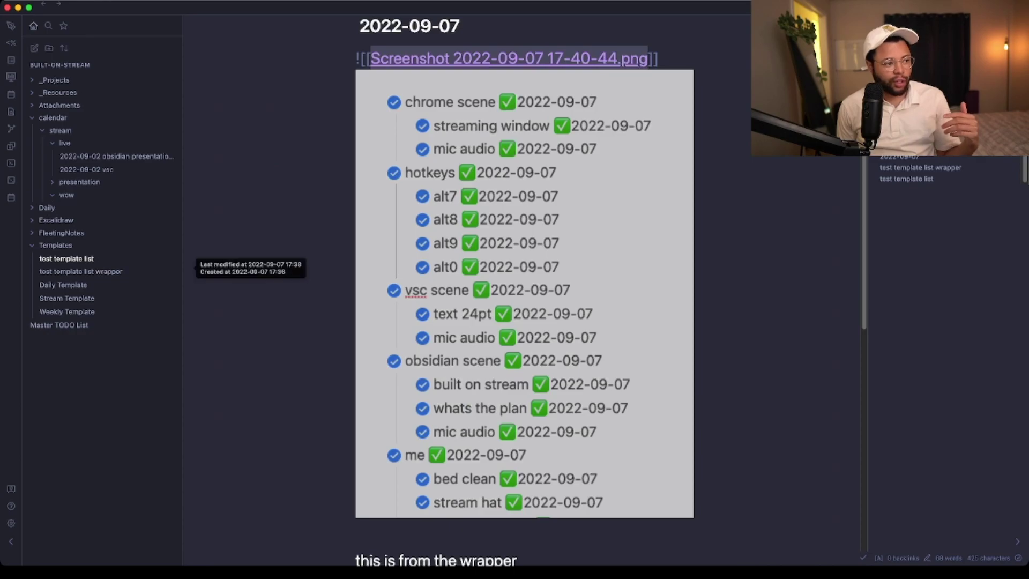
# Step: Apply strikethrough to the "mario" item in the "test template list" note
pyautogui.click(81, 259)
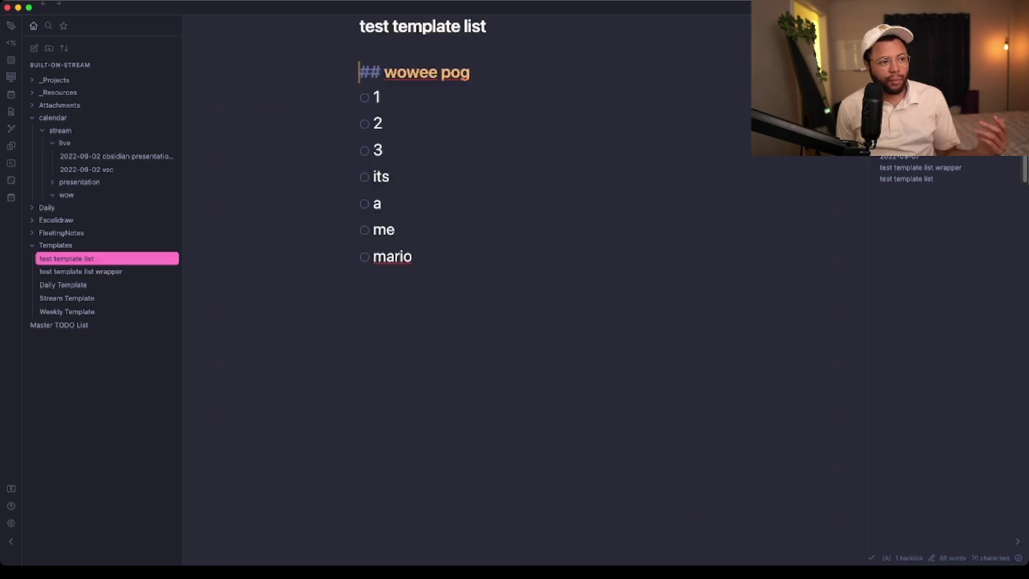
pyautogui.click(412, 256)
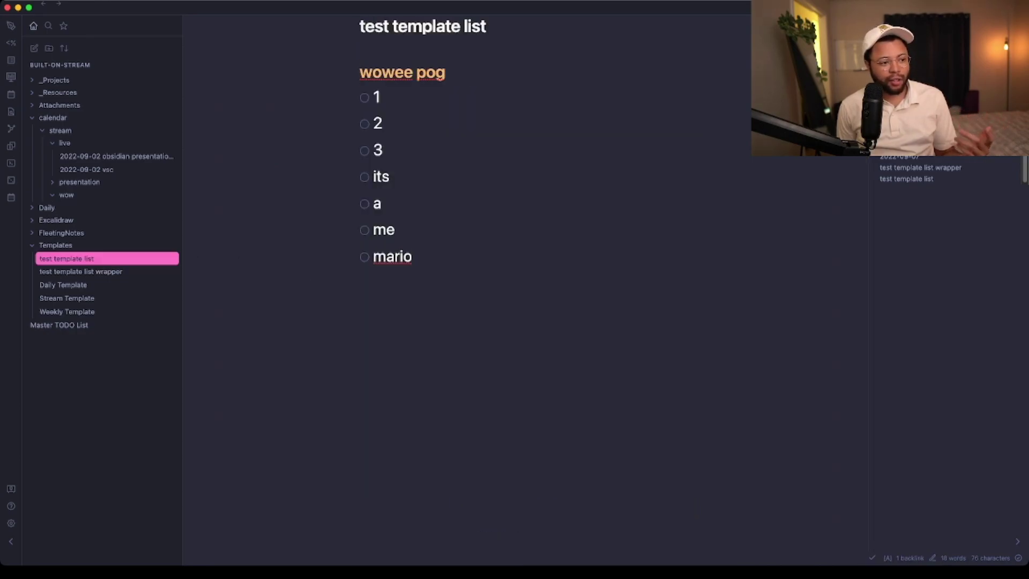
pyautogui.hotkey('shift', 'Left')
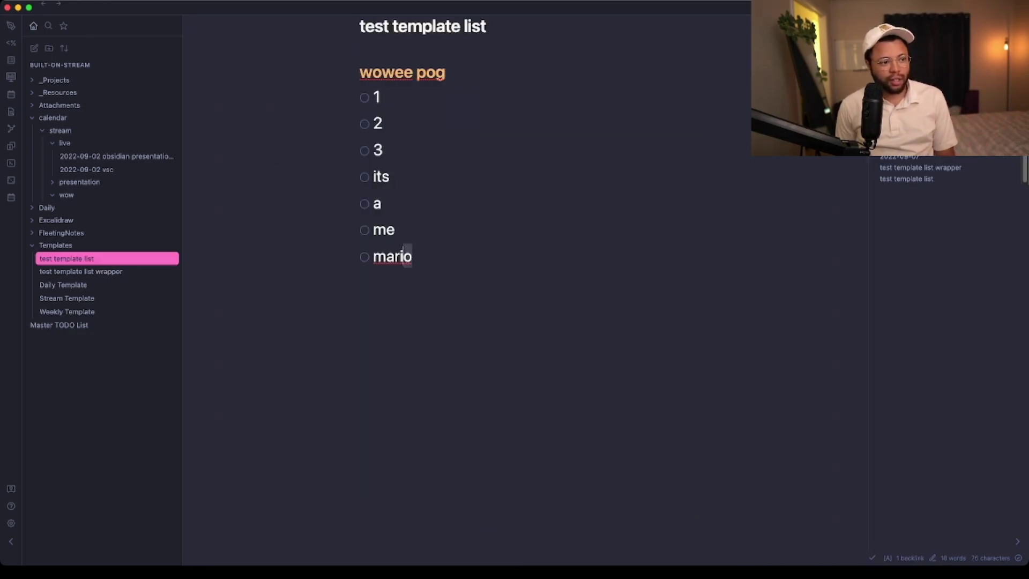
pyautogui.moveTo(403, 256); pyautogui.dragTo(374, 256)
pyautogui.write('~')
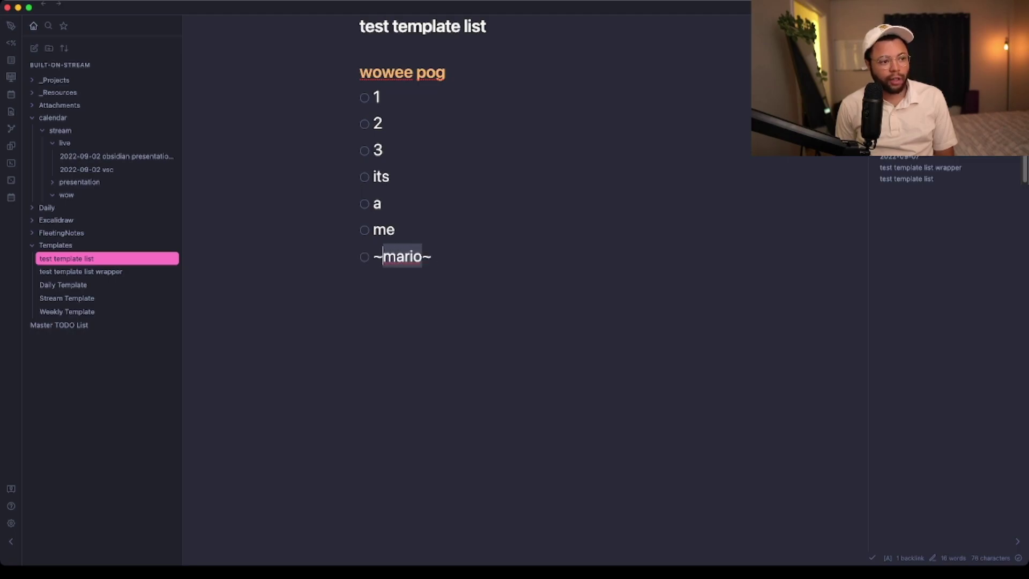
pyautogui.write('~')
pyautogui.press('Right')
pyautogui.press('Right')
pyautogui.press('Right')
# Step: Add a new checklist item "waluigi" below "mario" in the "test template list" note
pyautogui.press('Return')
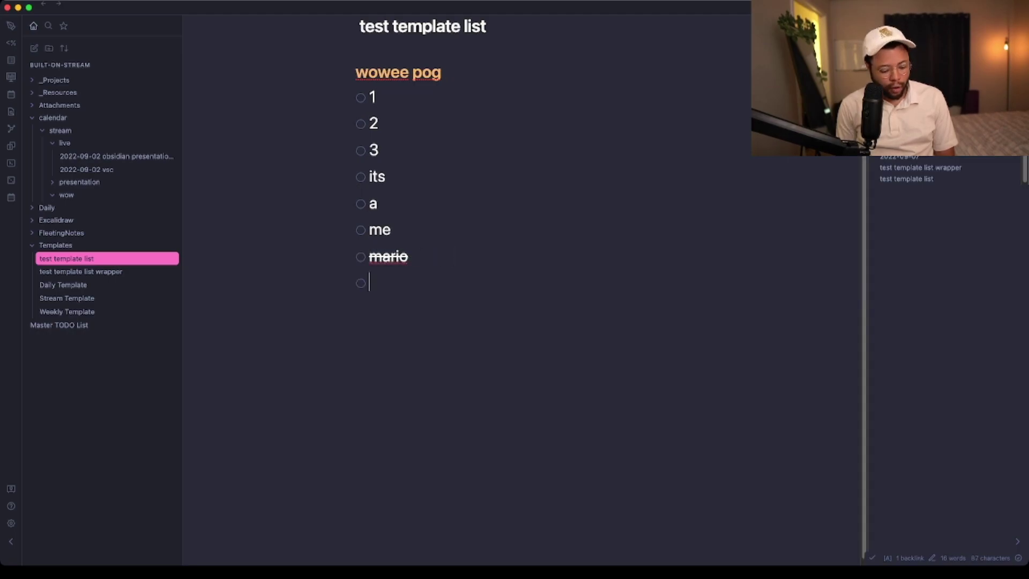
pyautogui.write('walu')
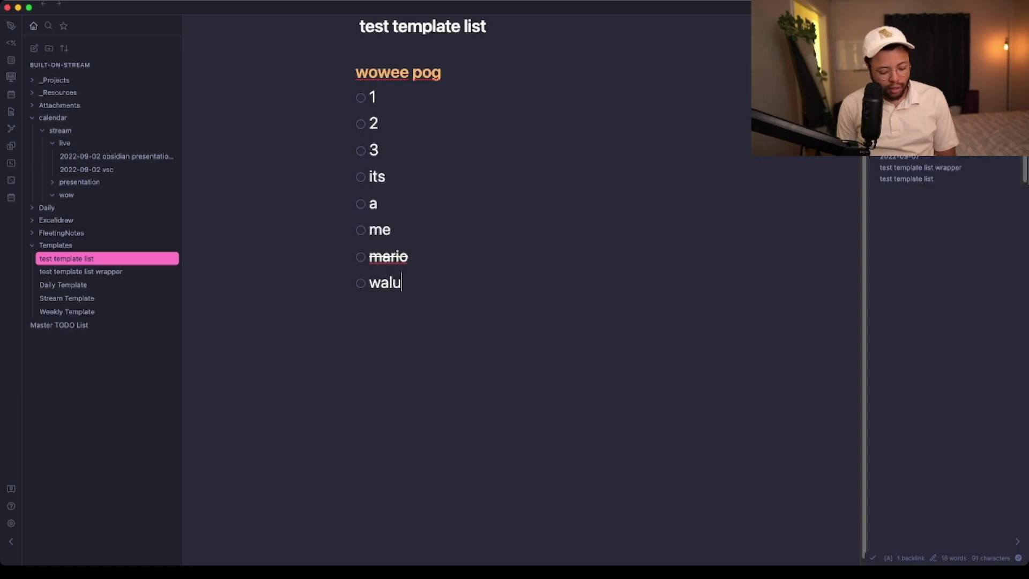
pyautogui.write('gi')
# Step: Remove the earlier inserted wrapper content, from "this is from the wrapper" to the "eminem" section, from today's daily note
pyautogui.click(11, 197)
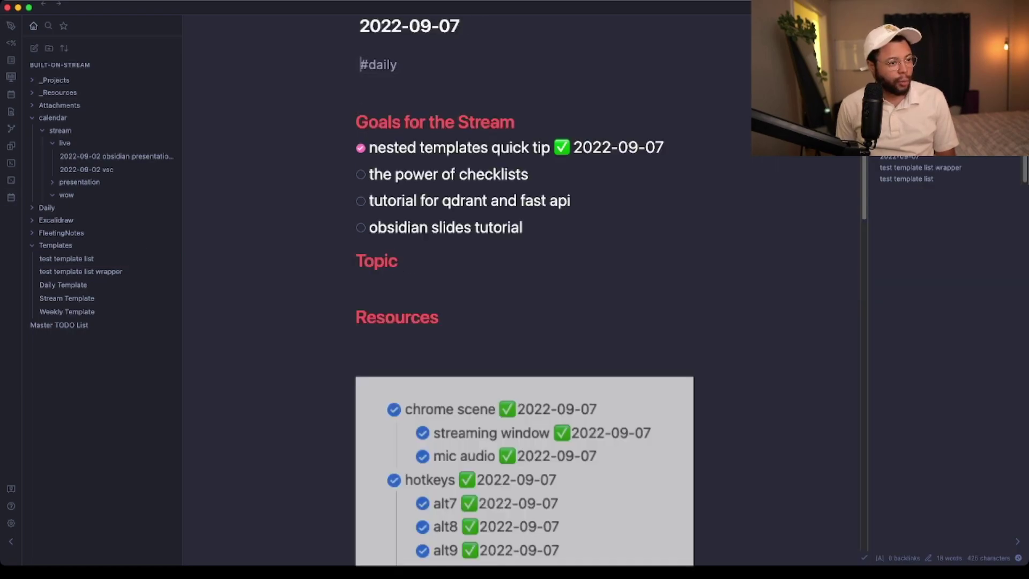
pyautogui.scroll(-10, 524, 300)
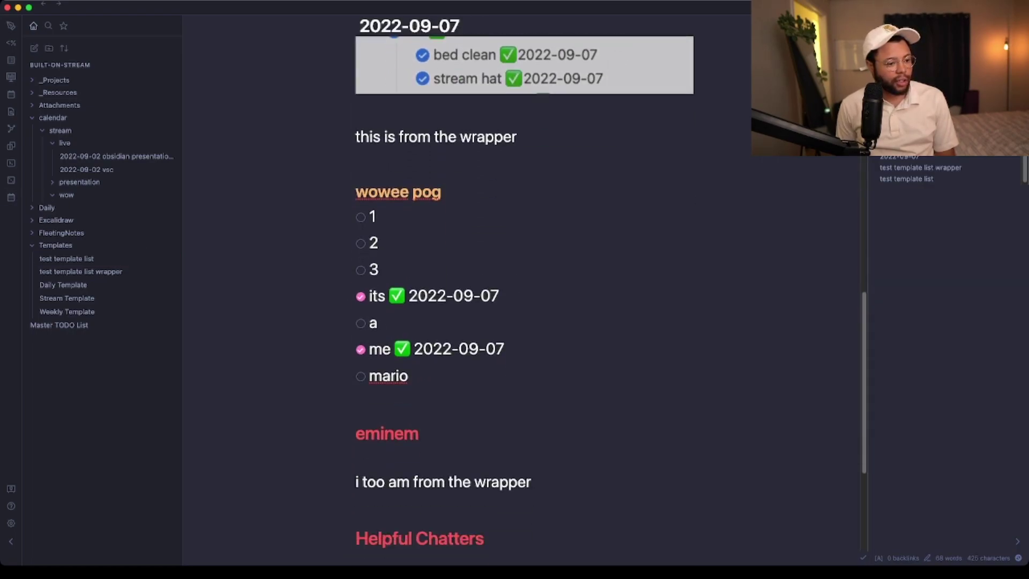
pyautogui.scroll(10, 524, 300)
# Step: Insert the "test template list wrapper" template with Templater below the screenshot in the daily note
pyautogui.press('super+p')
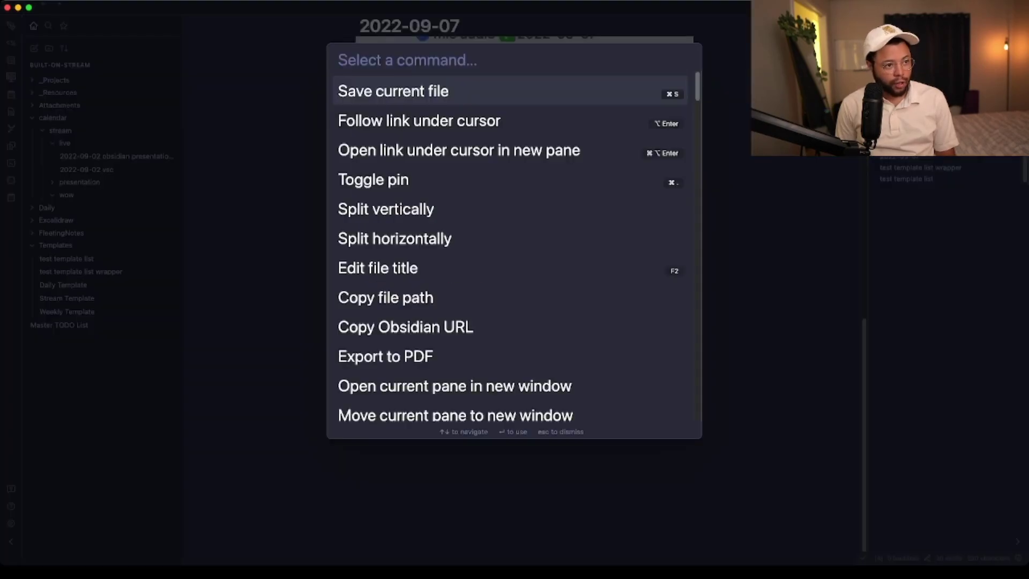
pyautogui.write('temp')
pyautogui.press('Down')
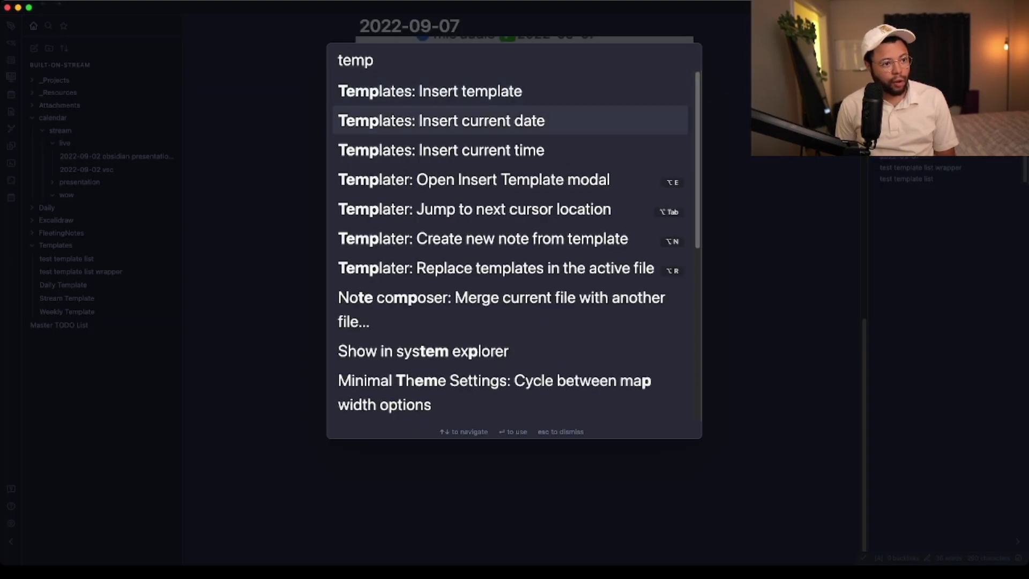
pyautogui.press('Down')
pyautogui.press('Down')
pyautogui.press('Return')
pyautogui.press('Down')
pyautogui.press('Down')
pyautogui.press('Down')
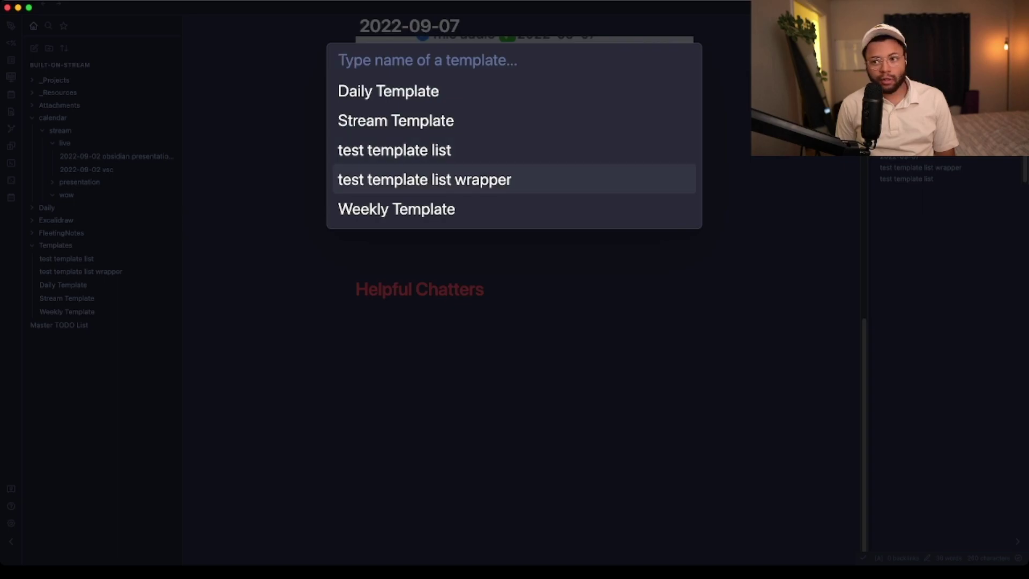
pyautogui.press('Return')
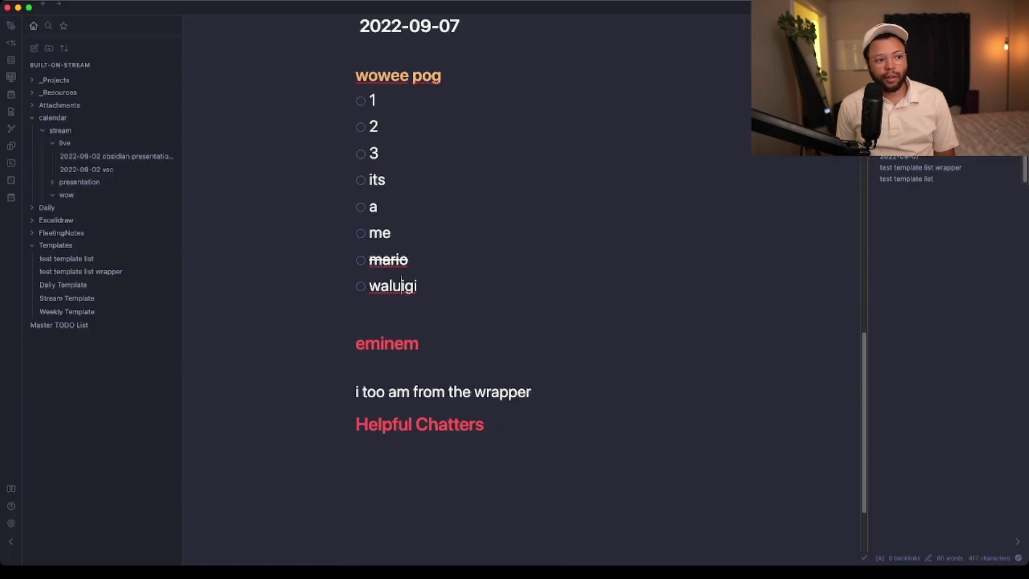
# Step: Examine the newly inserted "wowee pog" checklist in the daily note, highlighting "waluigi" and the items from "2" to "mario"
pyautogui.doubleClick(401, 285)
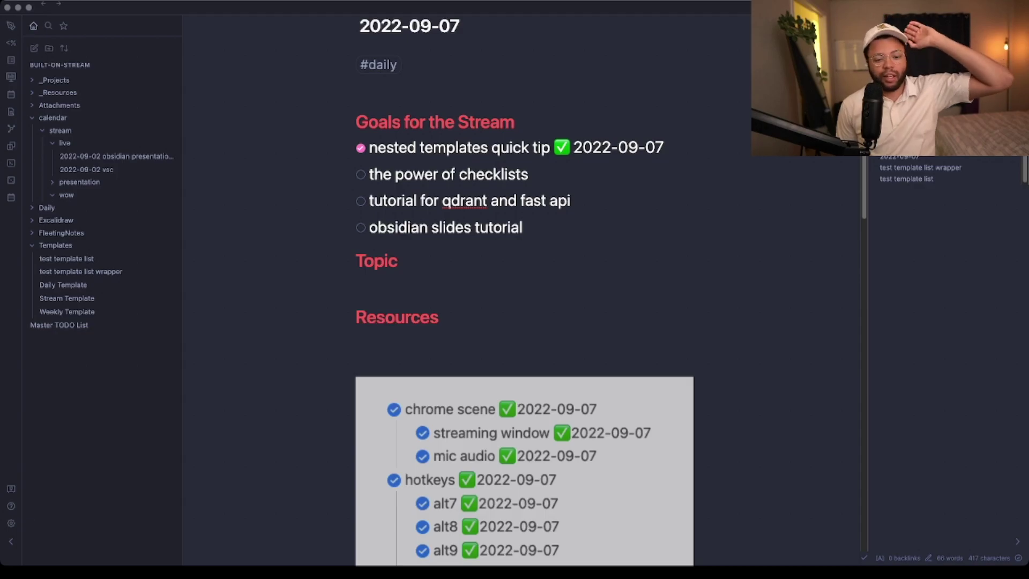
pyautogui.scroll(-2, 524, 300)
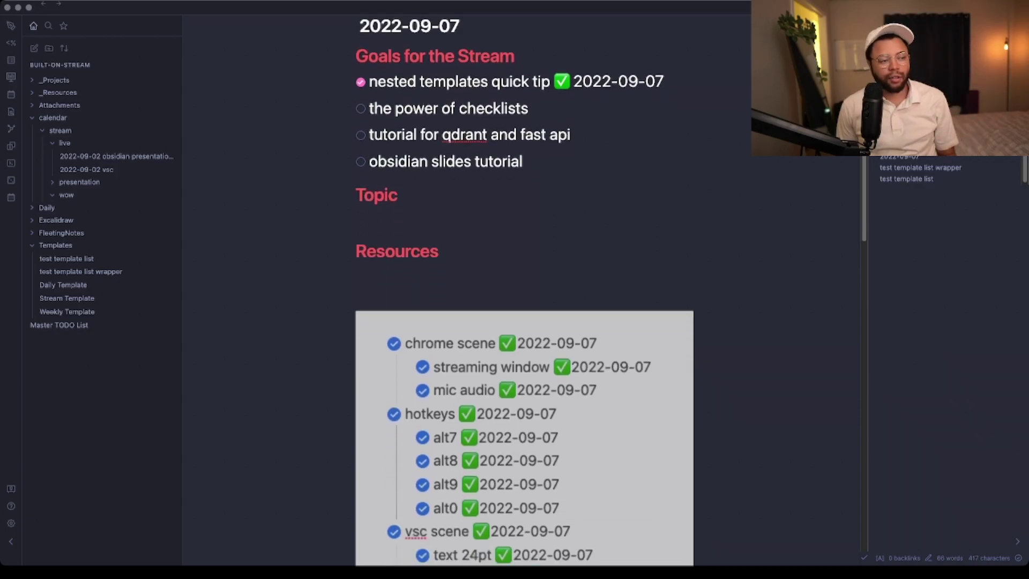
pyautogui.scroll(-10, 524, 300)
pyautogui.click(397, 390)
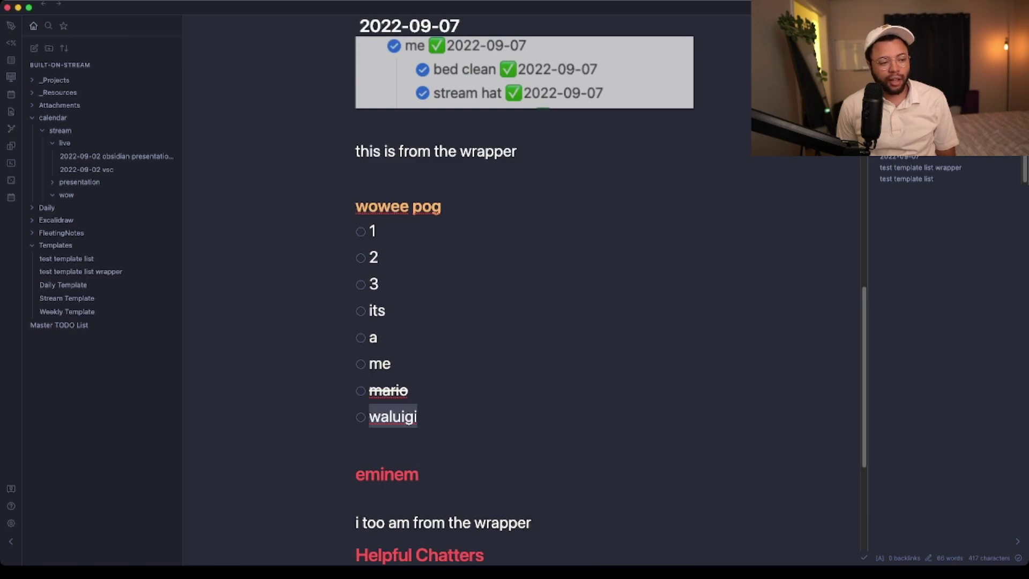
pyautogui.moveTo(397, 390); pyautogui.dragTo(364, 257)
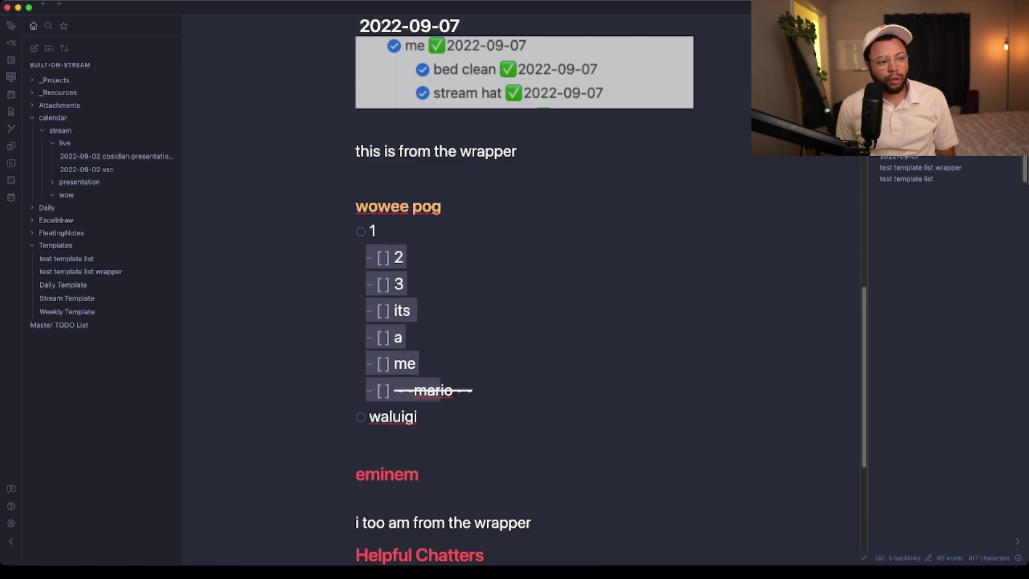
pyautogui.click(406, 257)
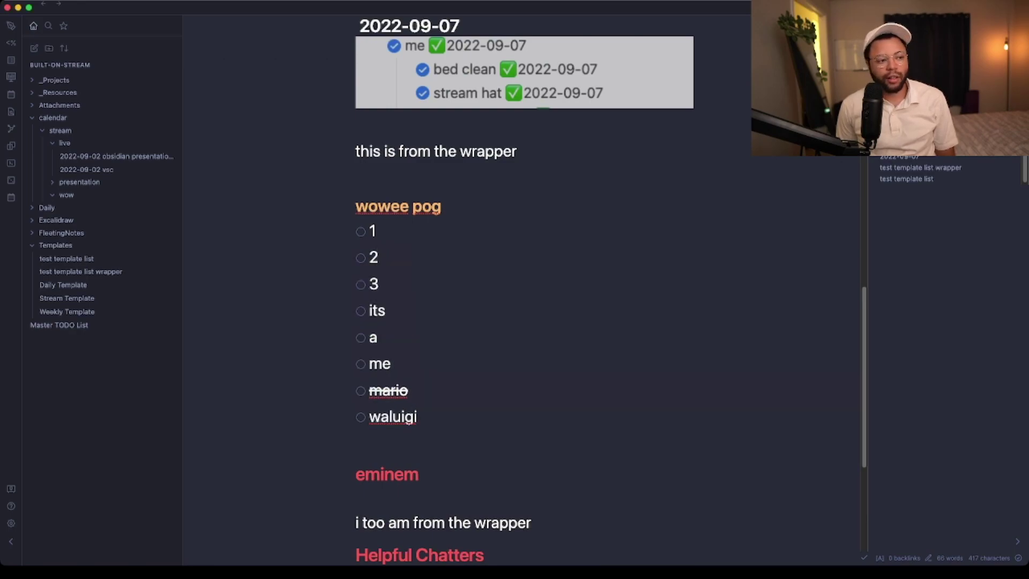
pyautogui.doubleClick(375, 257)
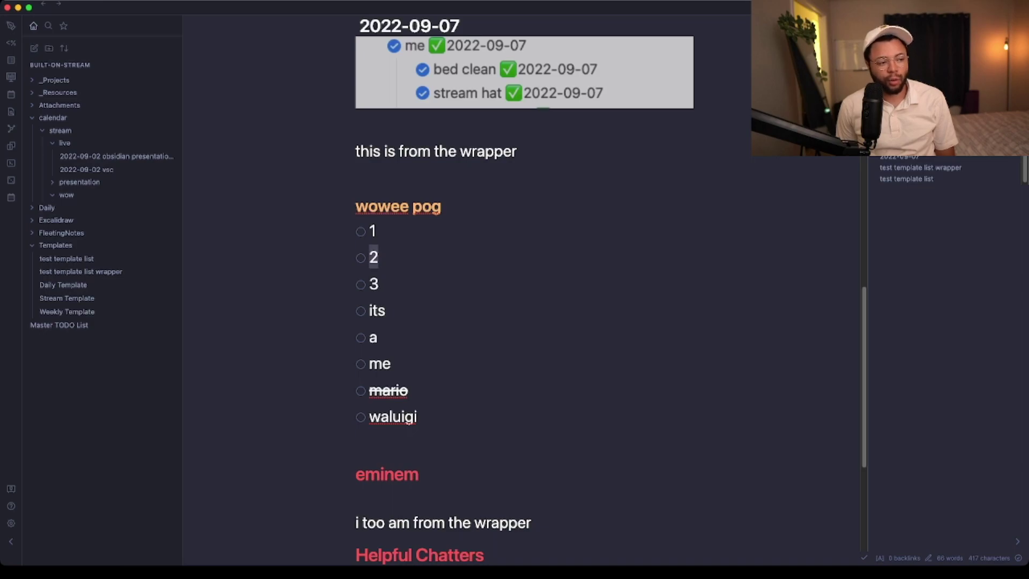
pyautogui.write('!')
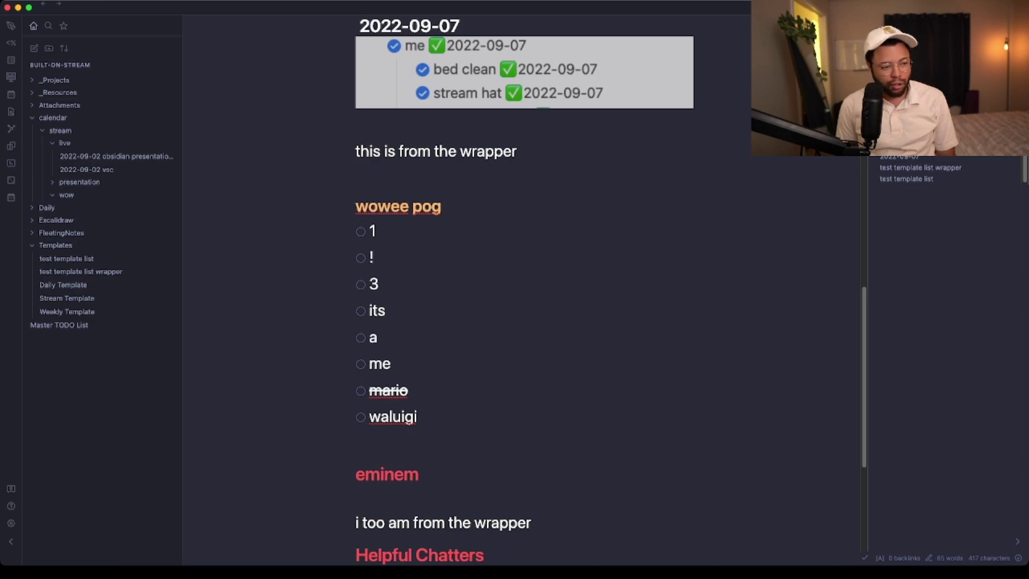
pyautogui.write('[[Screenshot 2022-09-07 17-40-44.png]]')
pyautogui.press('Down')
pyautogui.press('Down')
pyautogui.press('Return')
pyautogui.scroll(-2, 531, 289)
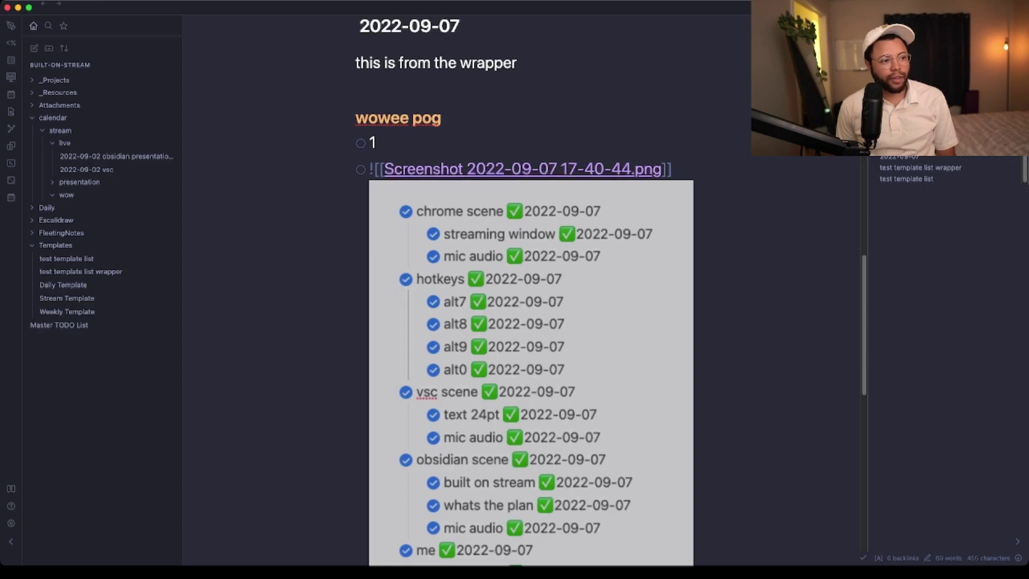
pyautogui.click(376, 142)
pyautogui.scroll(-6, 530, 262)
pyautogui.scroll(4, 531, 262)
pyautogui.scroll(4, 531, 290)
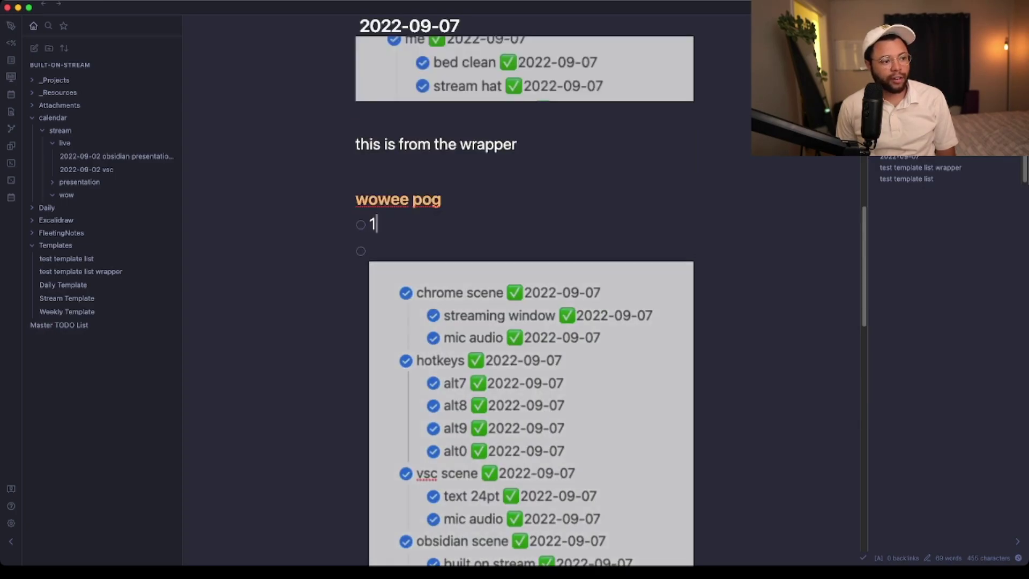
# Step: Try marking the checklist item with the embedded screenshot as done, and undo the change
pyautogui.click(360, 249)
pyautogui.scroll(-2, 531, 289)
pyautogui.scroll(-5, 530, 301)
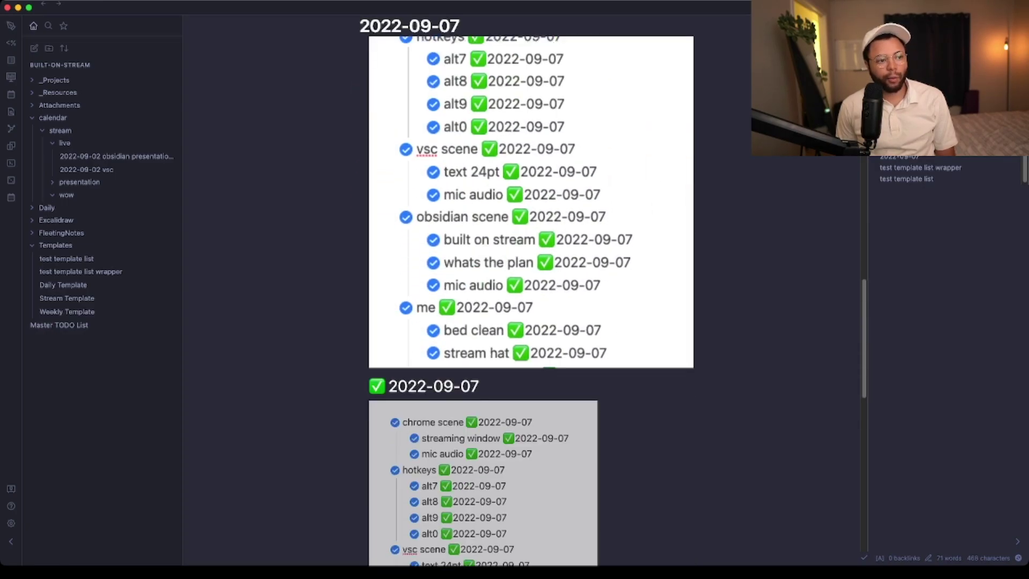
pyautogui.scroll(4, 530, 289)
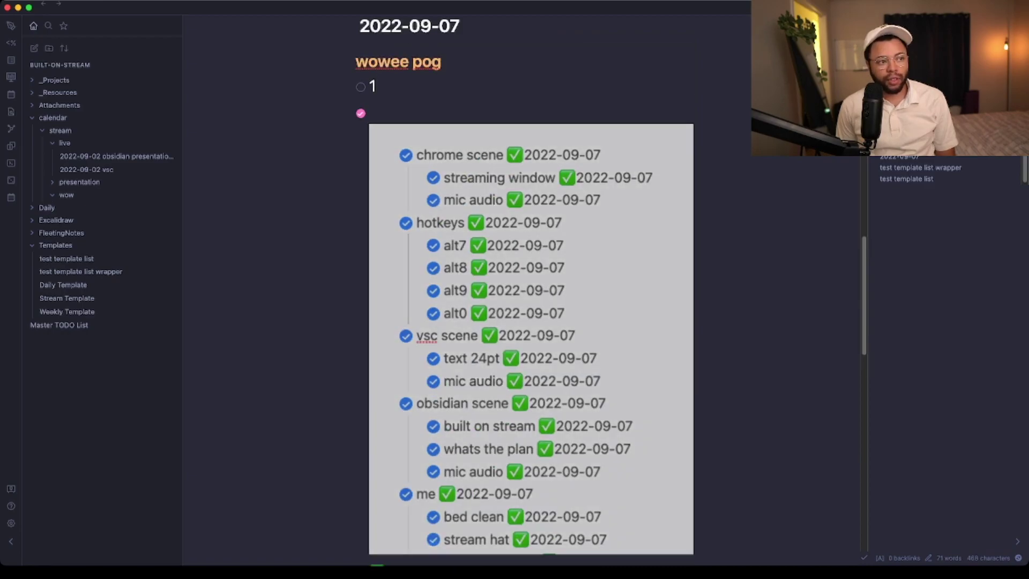
pyautogui.press('super+z')
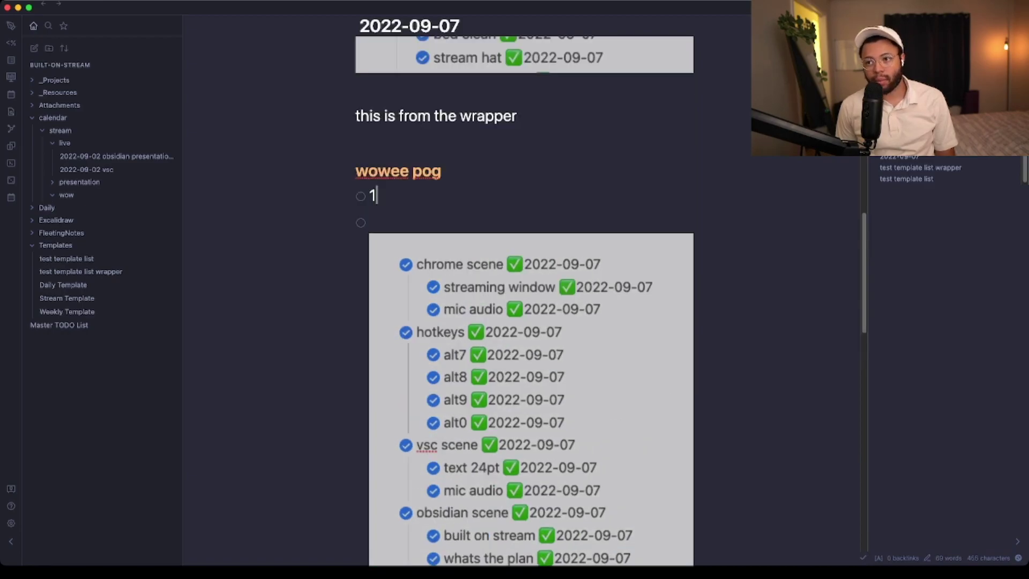
# Step: Inspect the embed link of the screenshot checklist item, and return to the "Goals for the Stream" section of the daily note
pyautogui.click(407, 222)
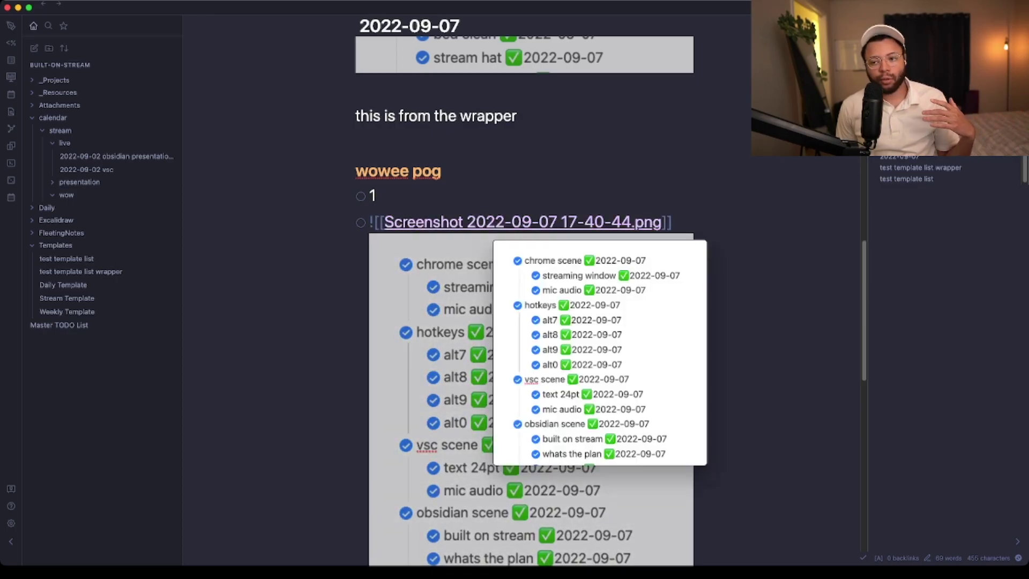
pyautogui.click(377, 196)
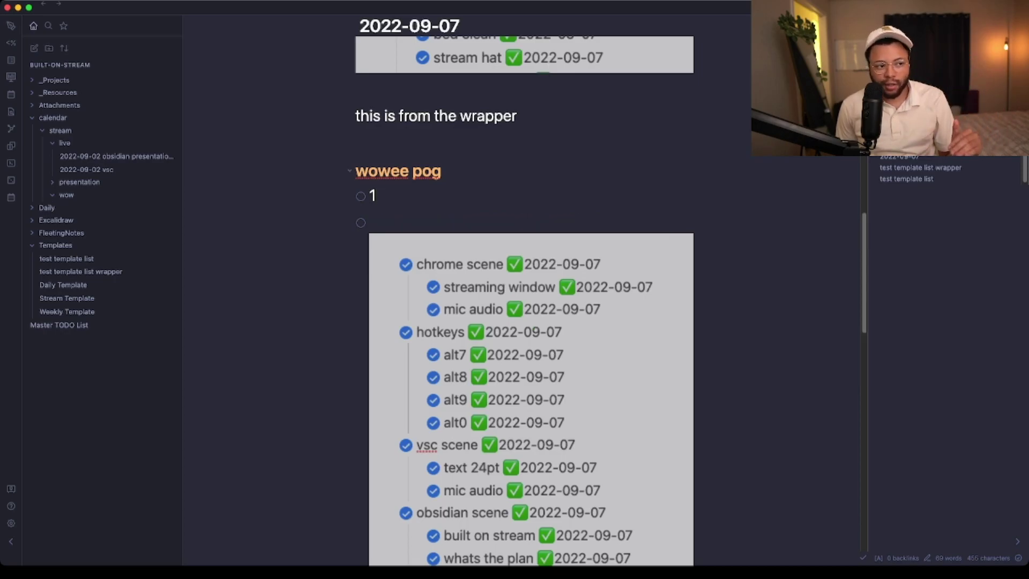
pyautogui.scroll(10, 377, 196)
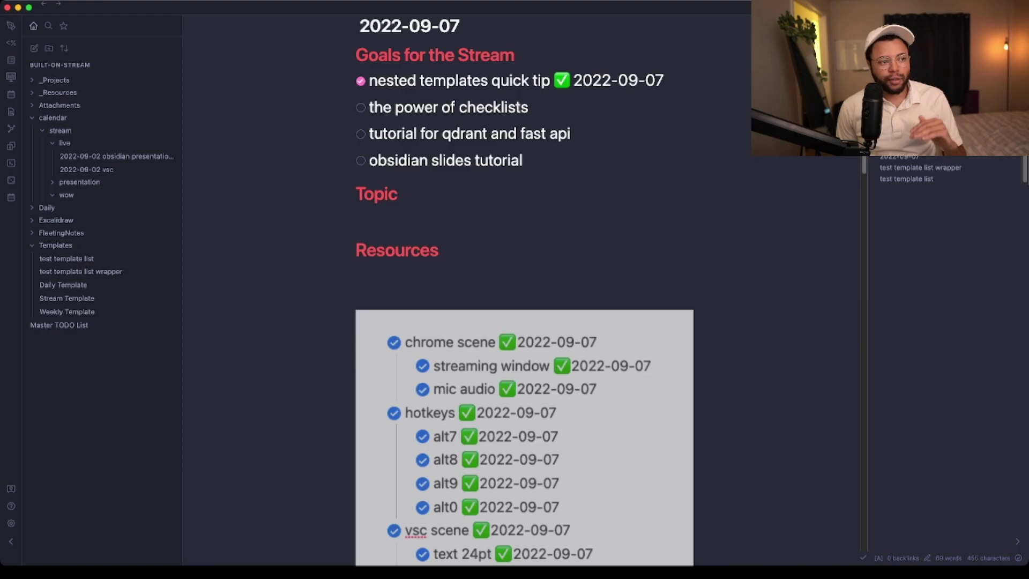